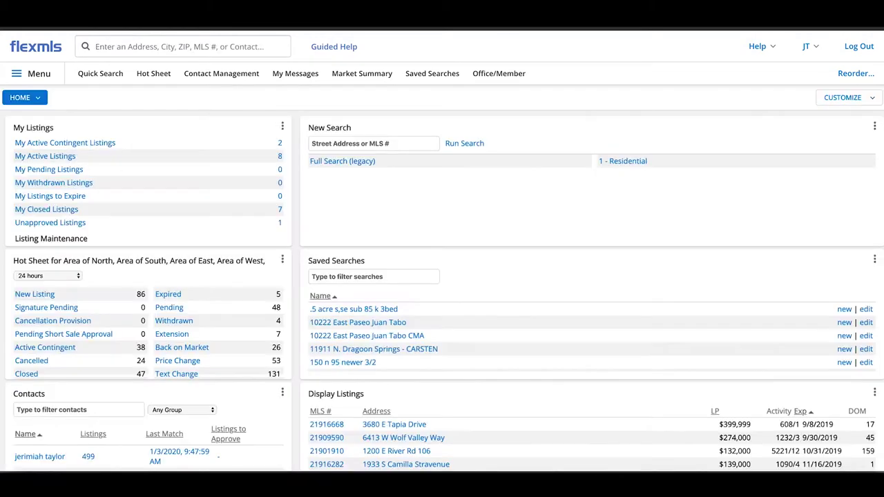
Search a 0.5-mile radius around MLS 21724612 with Pending and Closed statuses added, returning 1,491 listings.
click(17, 74)
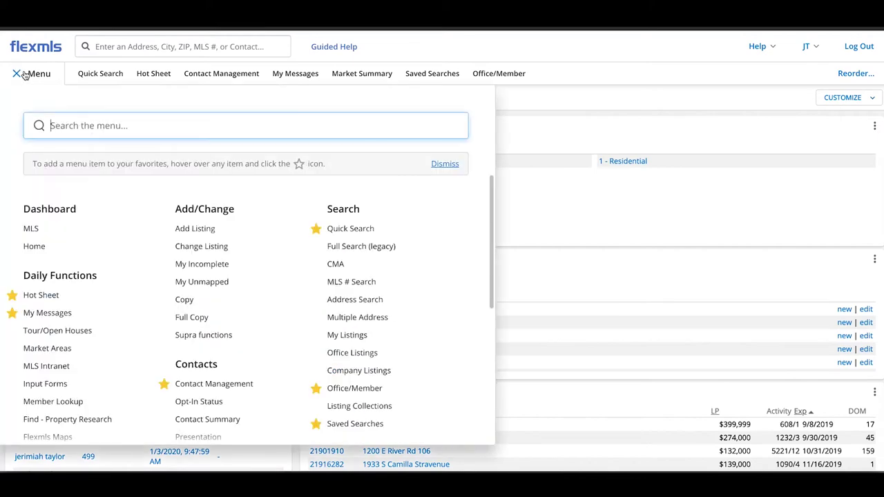
click(357, 283)
text(21724612)
click(442, 211)
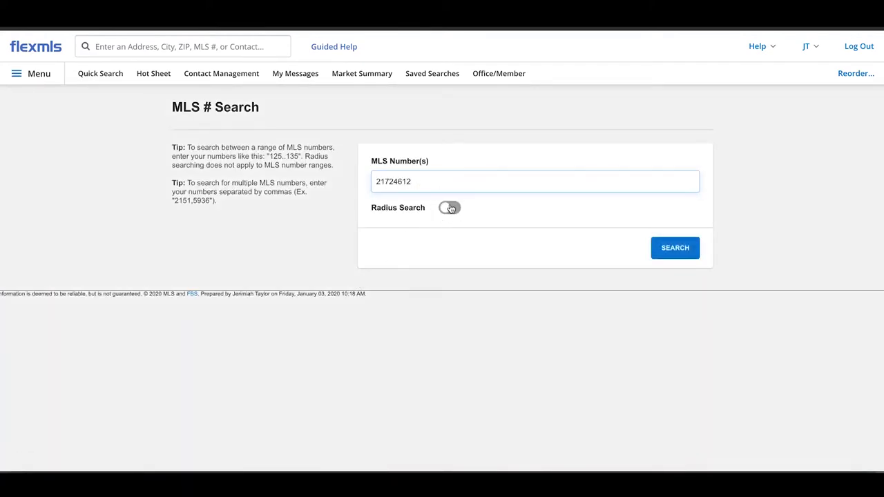
double_click(396, 249)
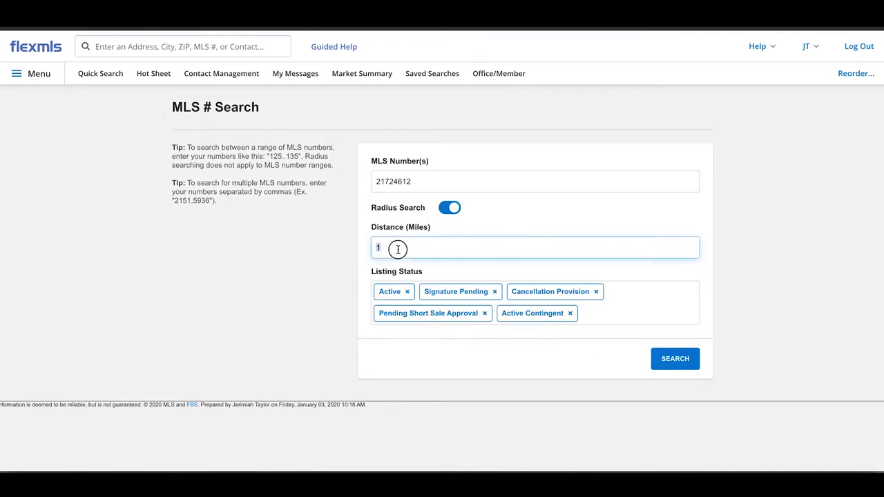
click(613, 315)
scroll(455, 369, down, 2)
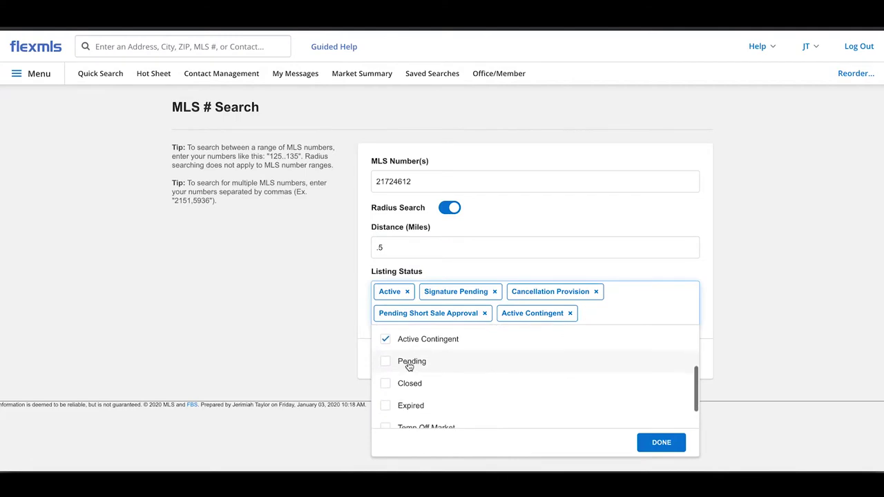
click(409, 365)
click(410, 384)
click(660, 441)
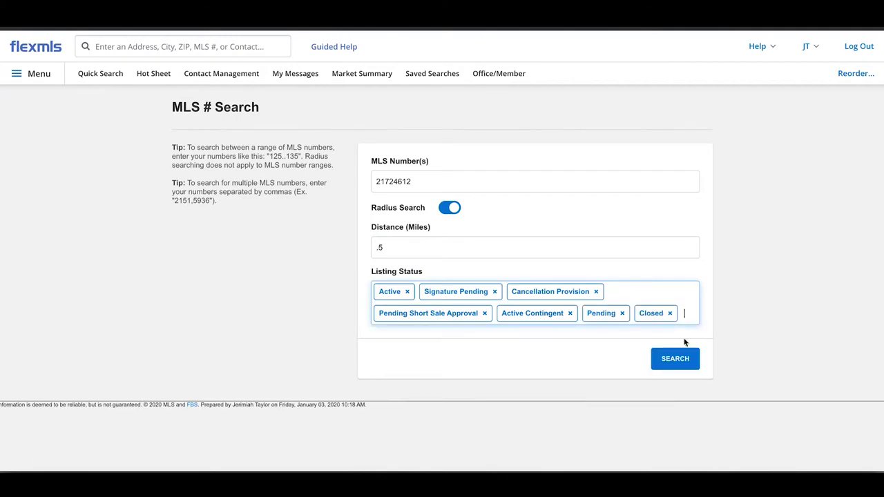
click(675, 360)
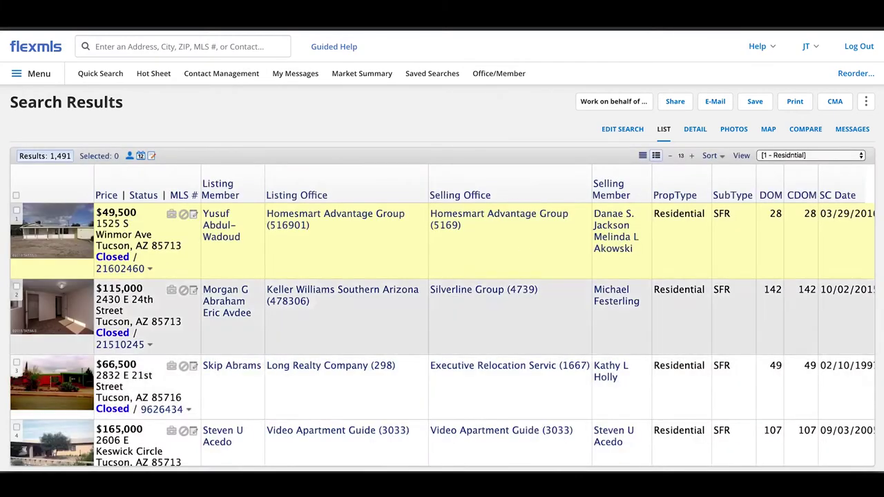
Reopen the search criteria and enter 'bedr' in the add-field box to find a bedrooms field.
click(630, 131)
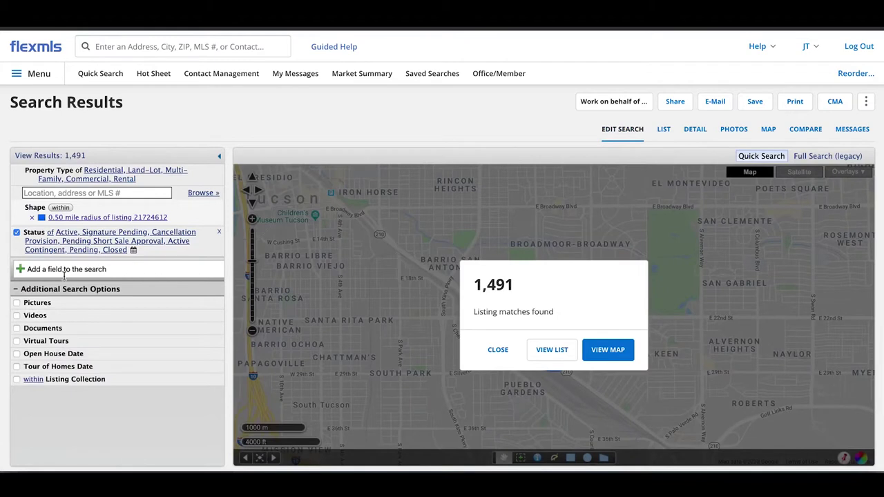
click(64, 272)
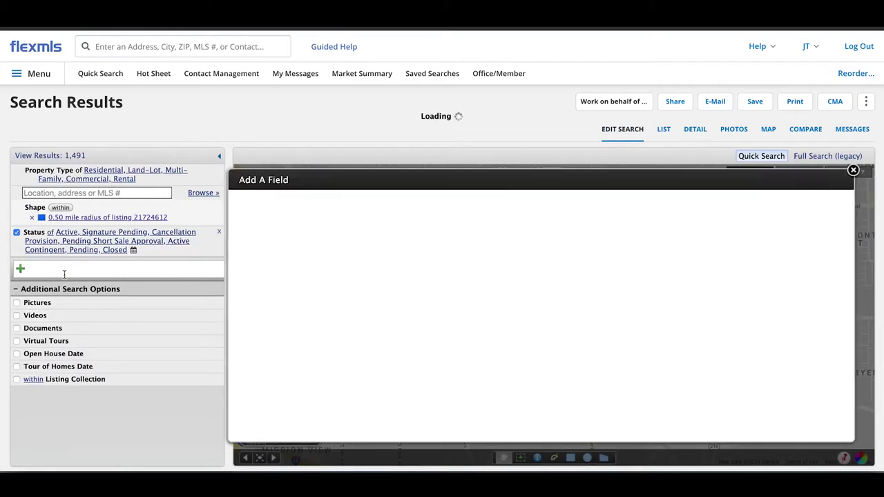
text(bed)
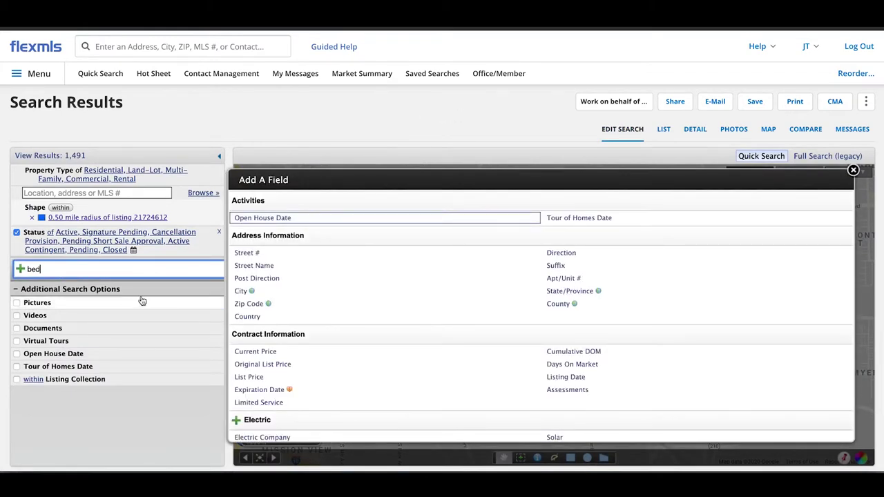
scroll(290, 297, down, 10)
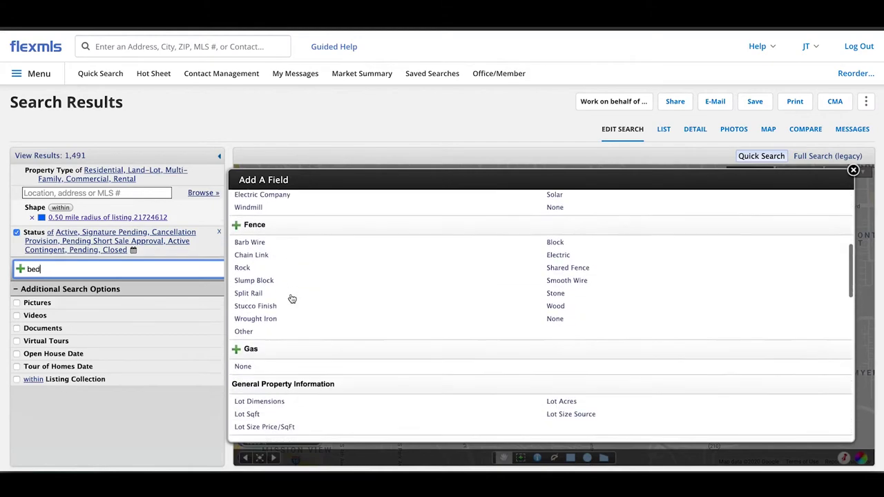
scroll(292, 298, up, 10)
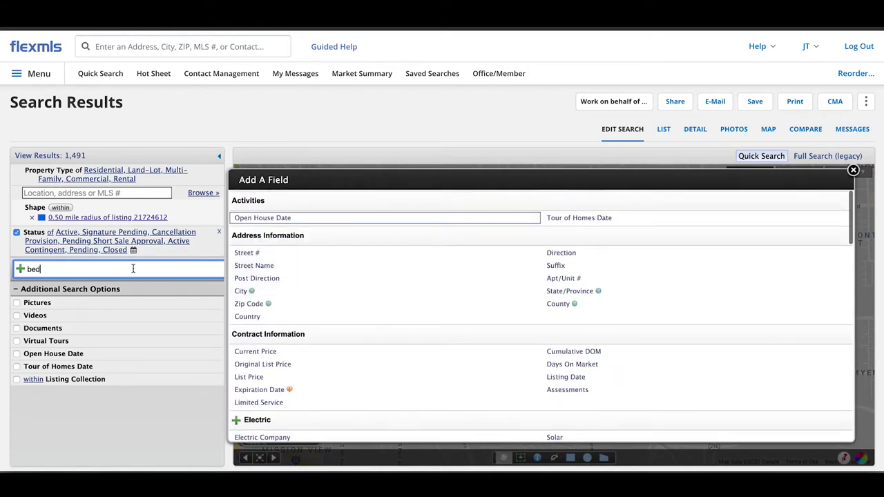
text(r)
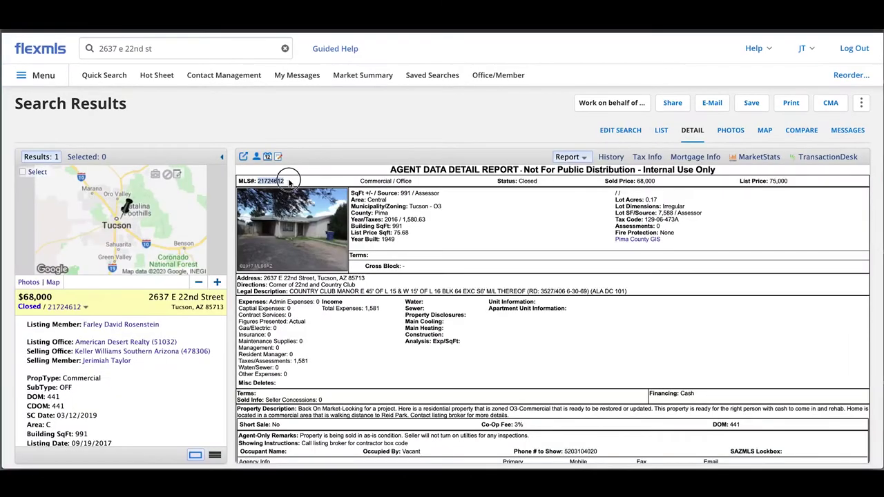
Copy MLS# 21724612 from the detail report into a new MLS # search with a 0.5-mile radius.
double_click(283, 180)
key(ctrl+c)
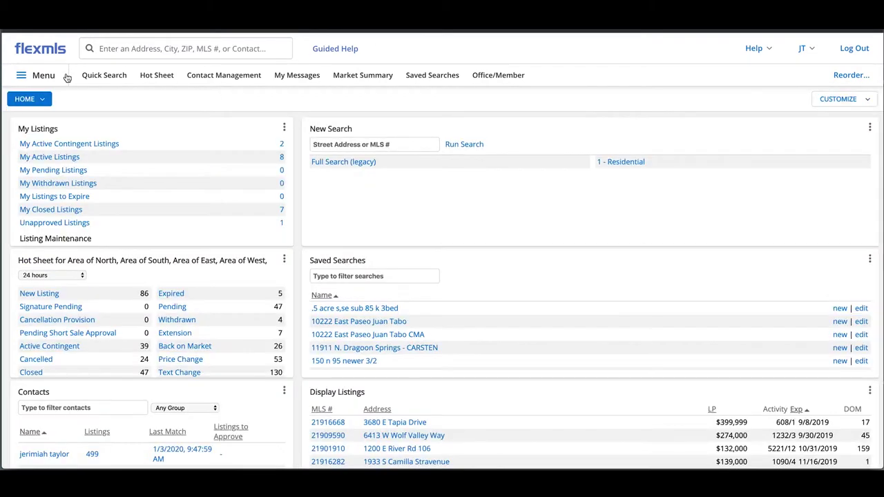
click(36, 77)
click(351, 281)
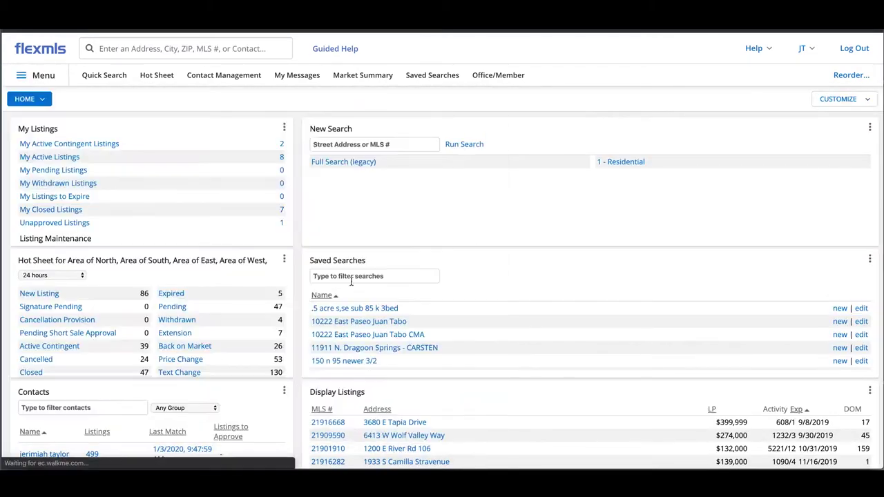
key(ctrl+v)
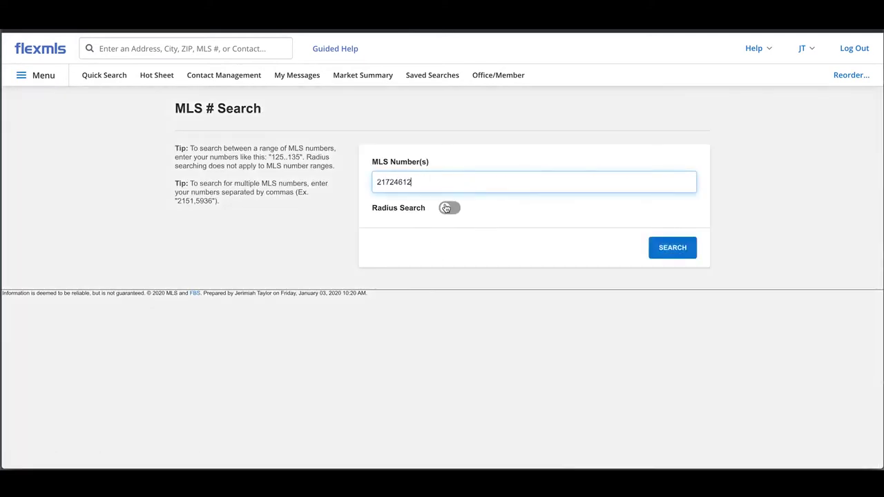
click(448, 208)
drag(389, 249, 364, 252)
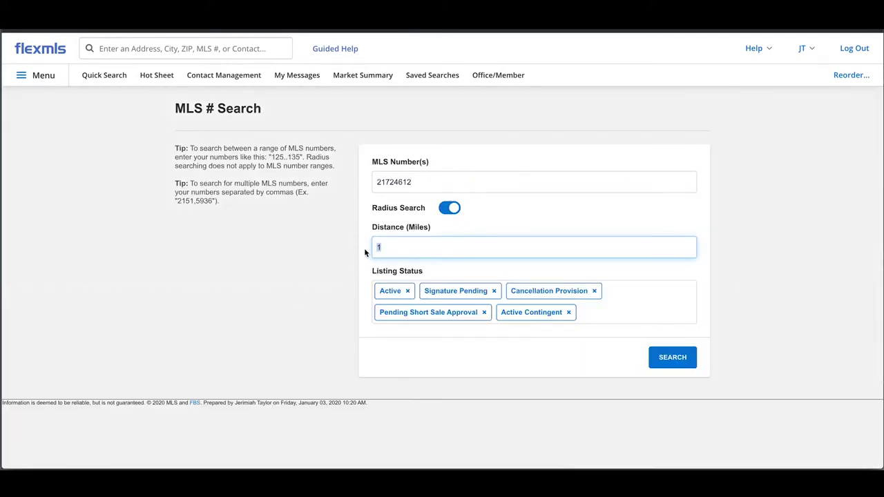
text(.5)
Add Pending and Closed statuses and rerun the radius search, returning 1,491 results.
click(596, 316)
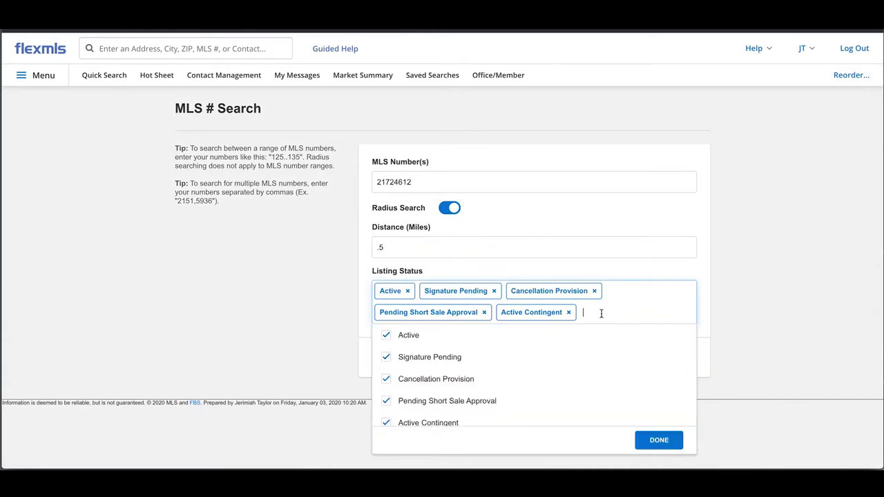
scroll(442, 370, down, 2)
click(408, 380)
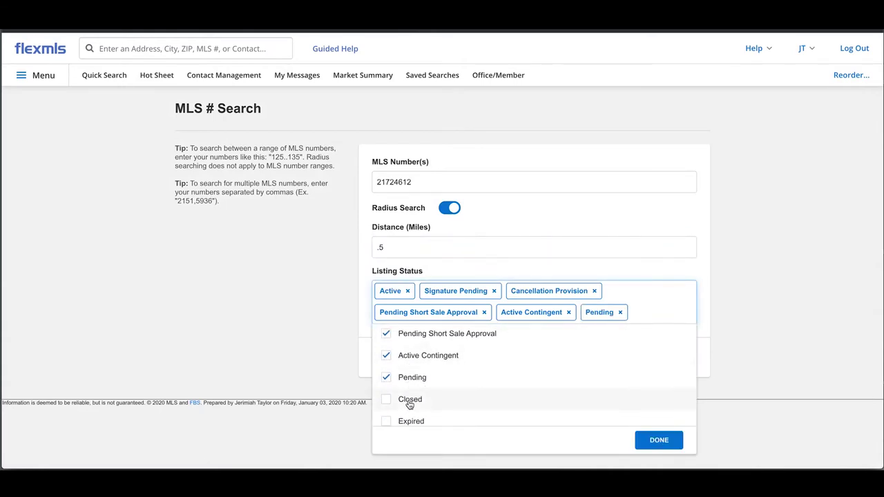
click(409, 399)
click(658, 440)
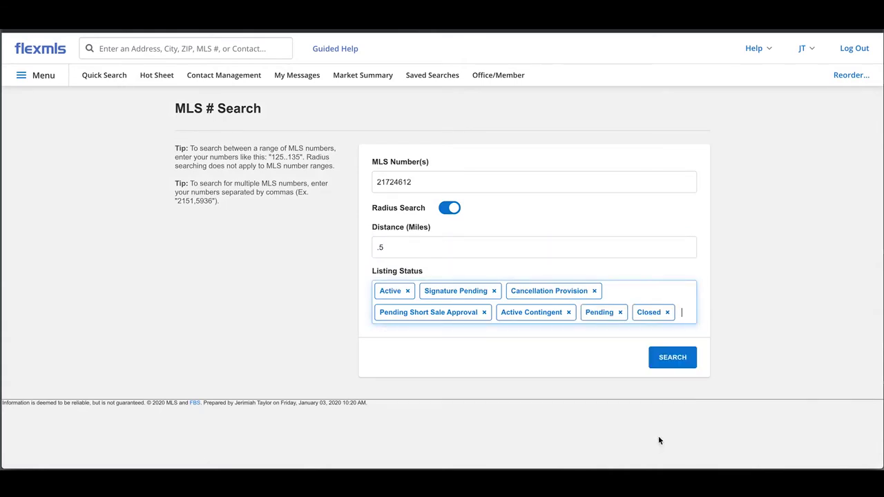
click(680, 361)
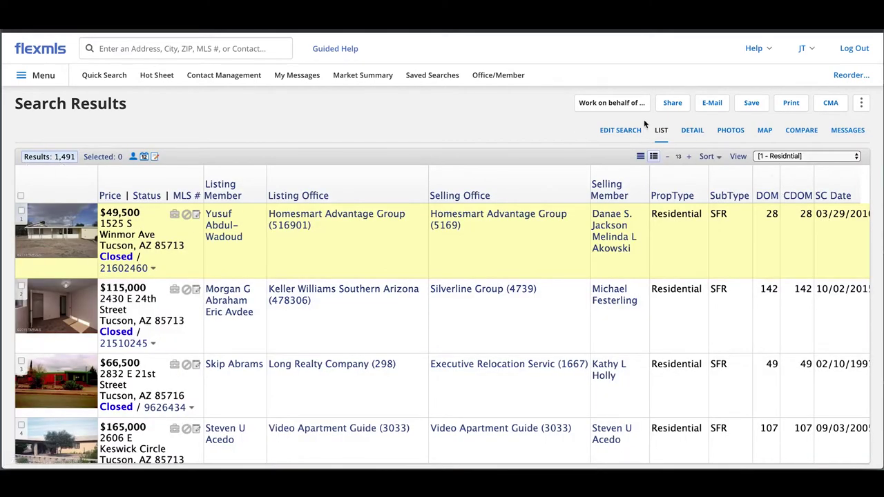
Limit Property Type to Residential and filter by Pending Date and Sold Date, leaving 31 listings.
click(625, 130)
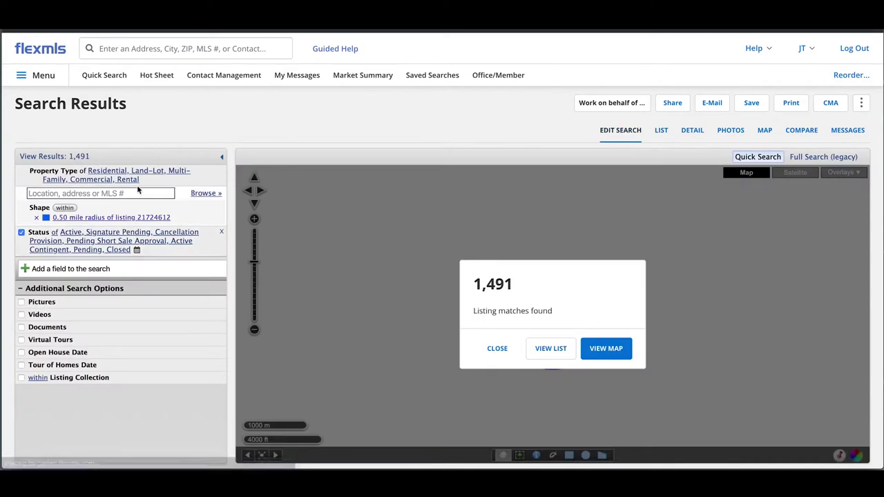
click(127, 179)
click(49, 183)
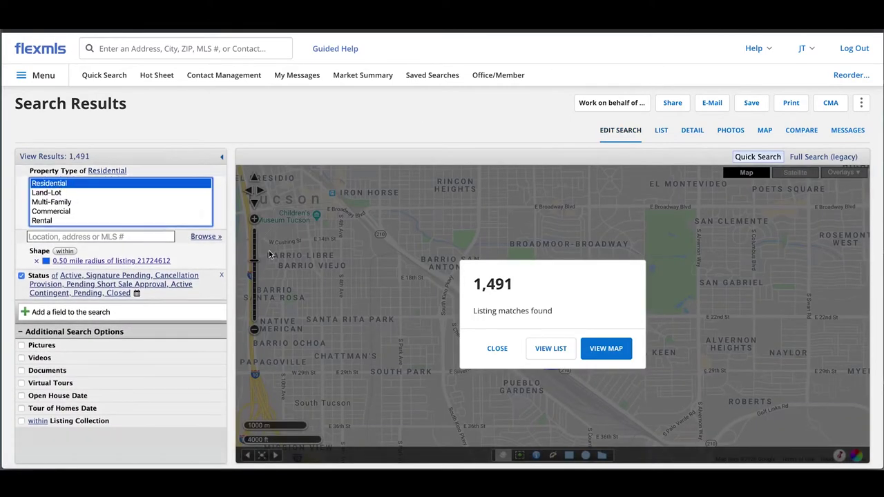
click(136, 293)
scroll(72, 321, down, 2)
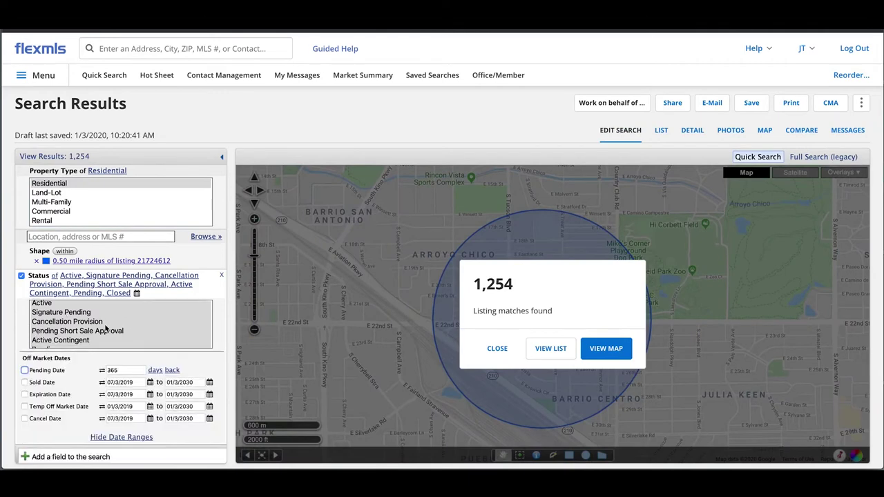
click(25, 382)
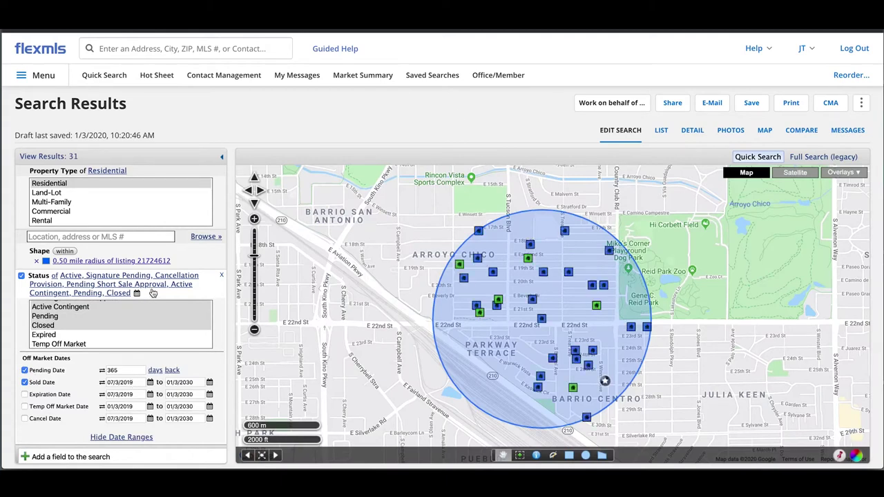
scroll(165, 298, down, 3)
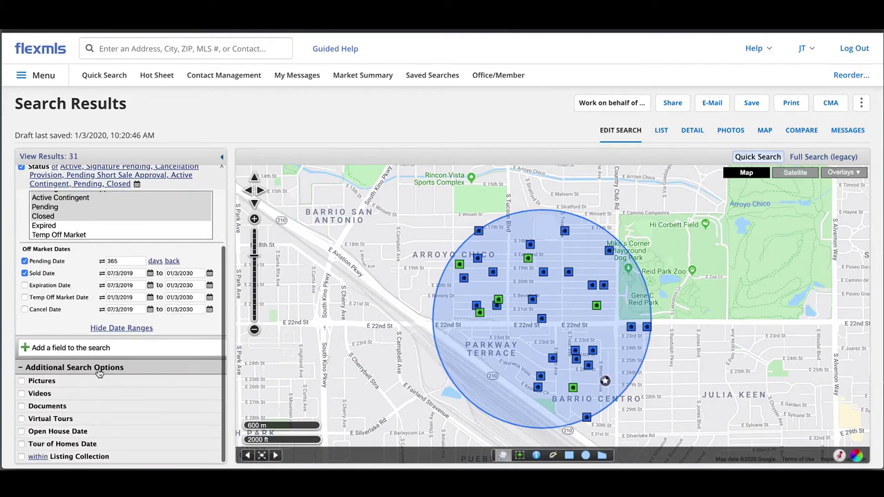
Add Bedrooms and Total Baths criteria to the search.
click(112, 347)
text(bed)
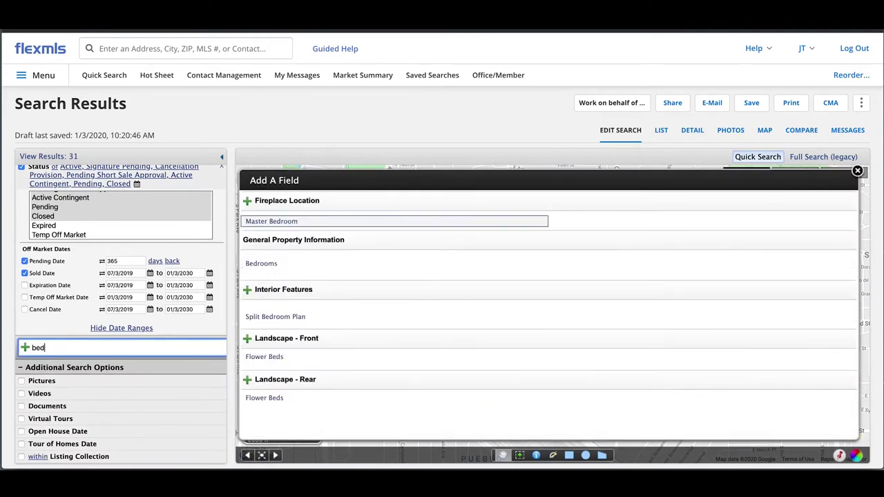
click(272, 263)
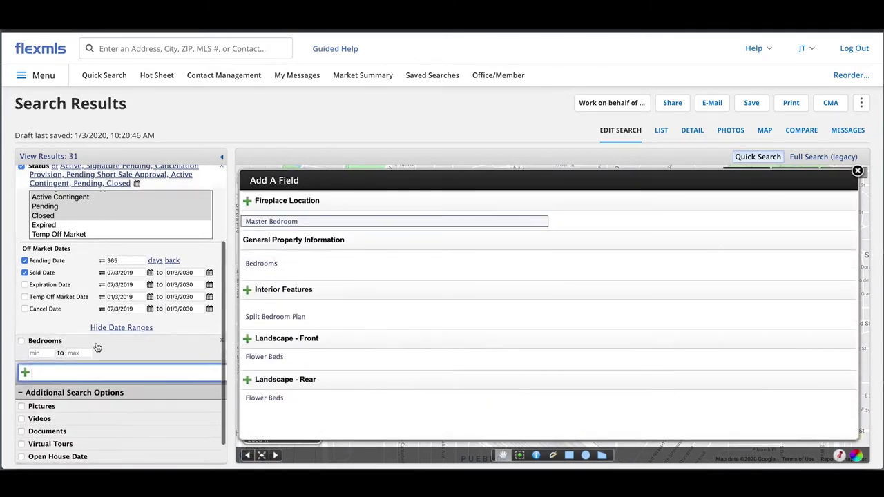
text(bat)
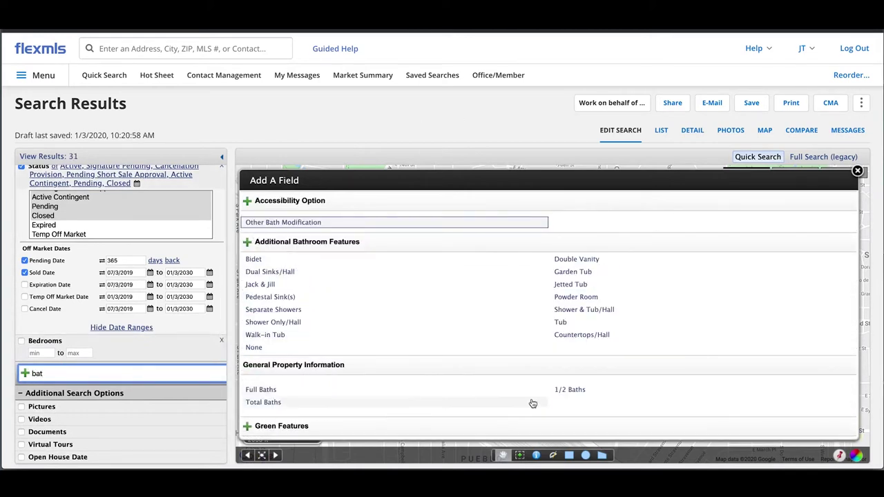
click(264, 403)
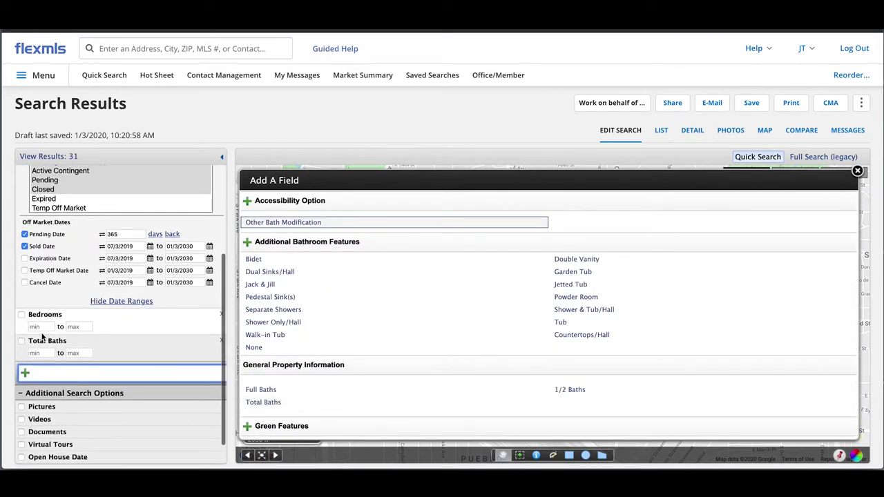
click(43, 327)
Set Bedrooms to 3–3 and Total Baths to 1–1, narrowing results to 10 listings.
text(2)
key(Tab)
text(2)
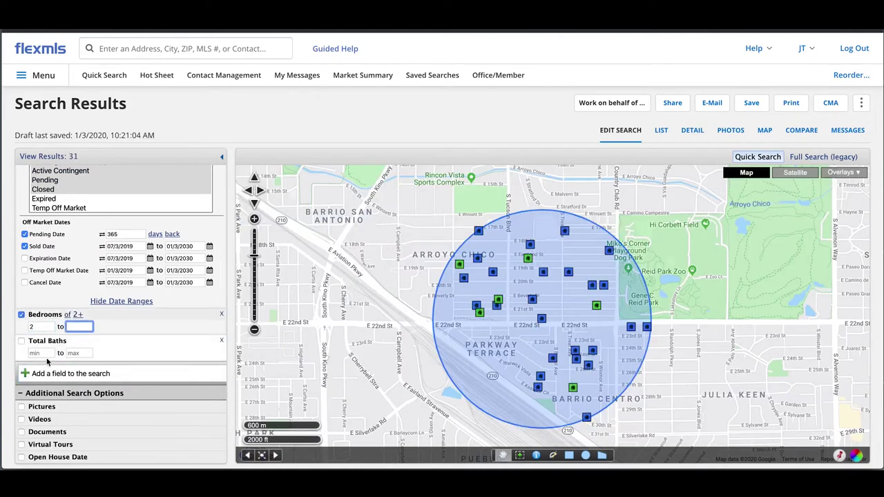
click(44, 353)
text(1)
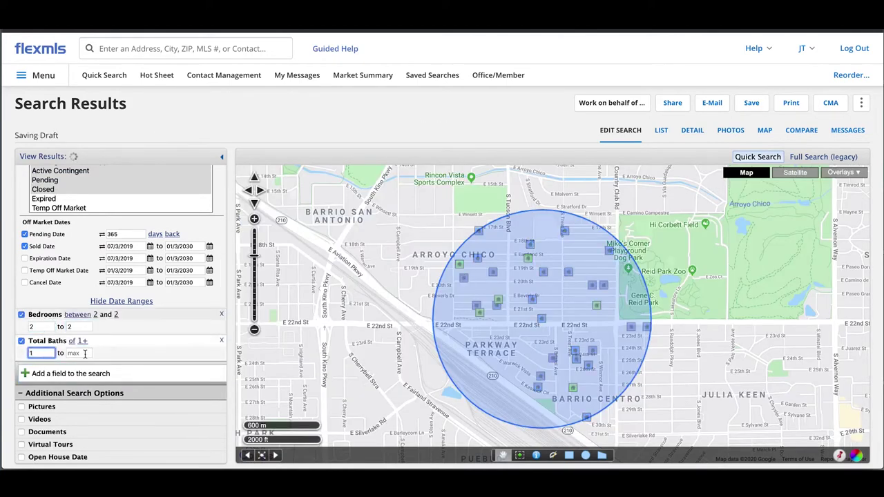
key(Tab)
text(1)
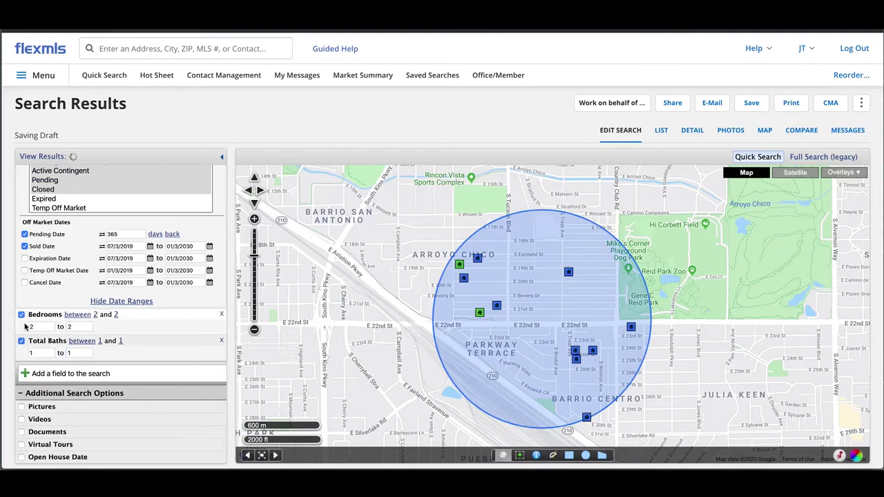
click(25, 329)
text(3)
key(Tab)
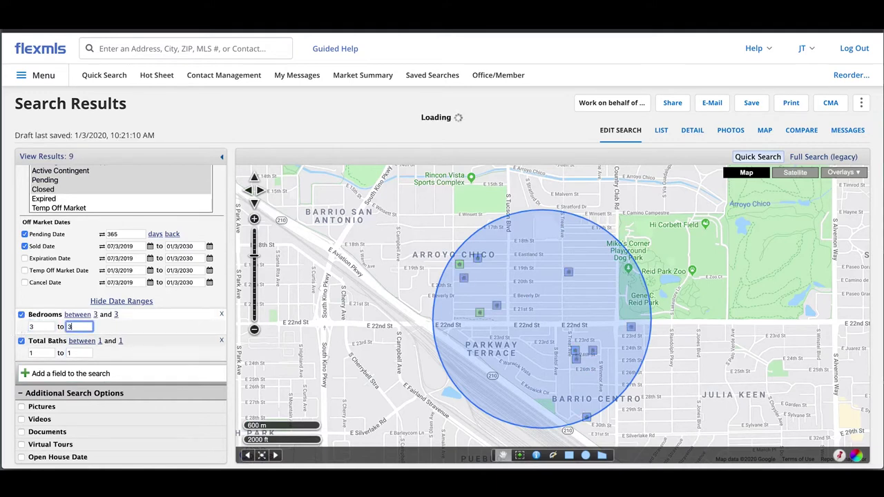
text(3)
key(Tab)
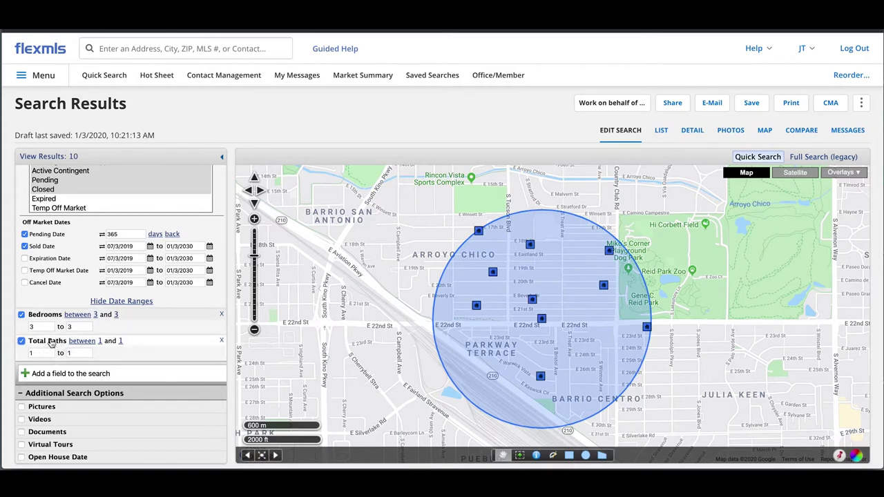
Add a Year Built criterion with a maximum of 1980.
click(79, 375)
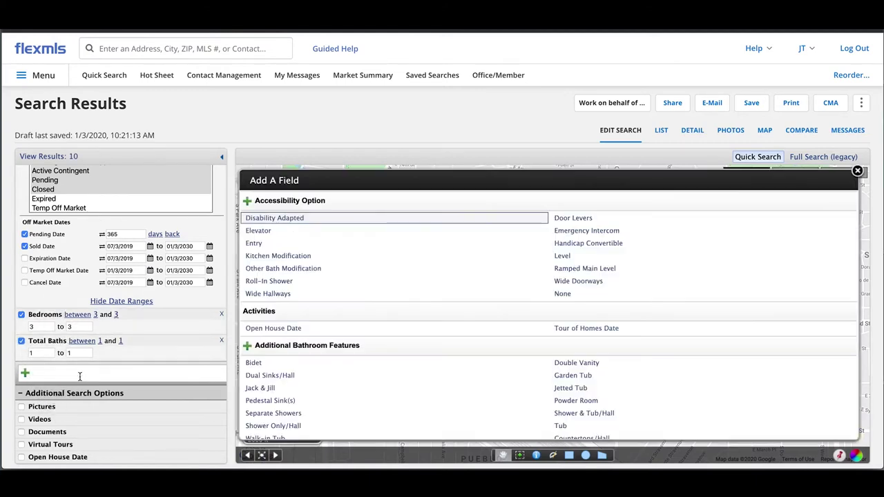
text(year)
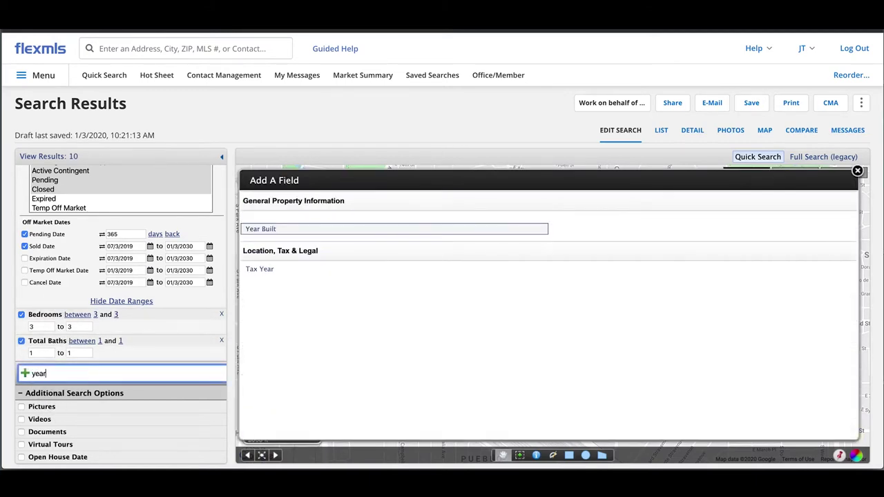
click(266, 230)
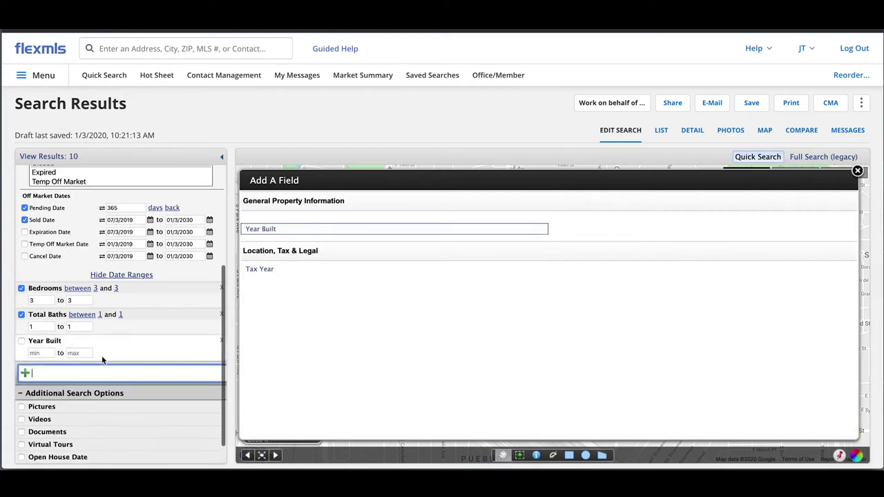
click(77, 353)
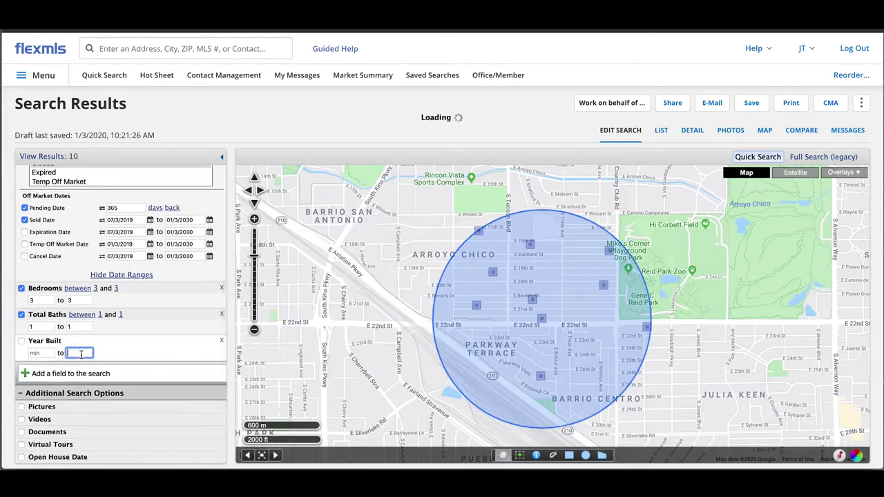
text(1980)
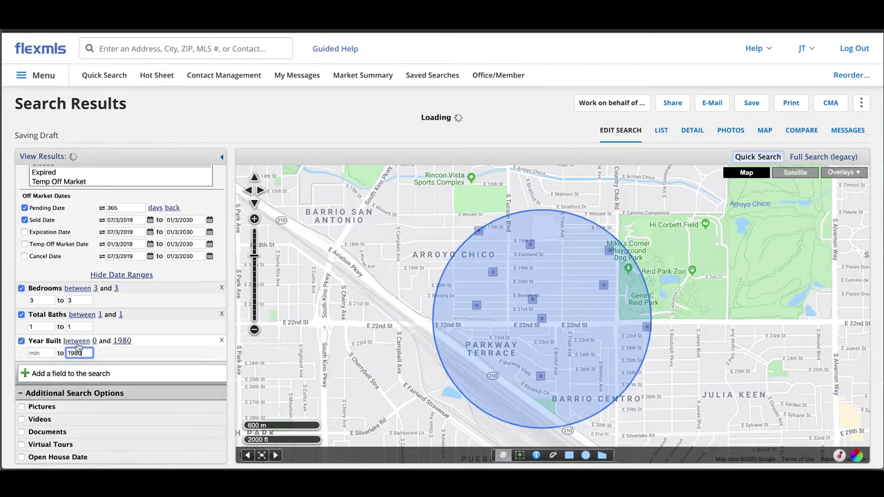
Review the 10 closed 3-bed, 1-bath homes of 912–1,291 sq ft in the results list.
click(65, 156)
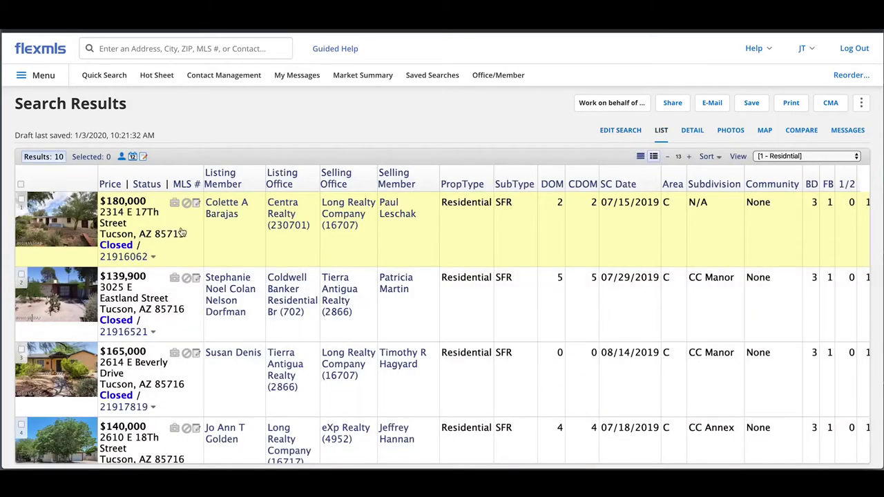
scroll(295, 263, down, 5)
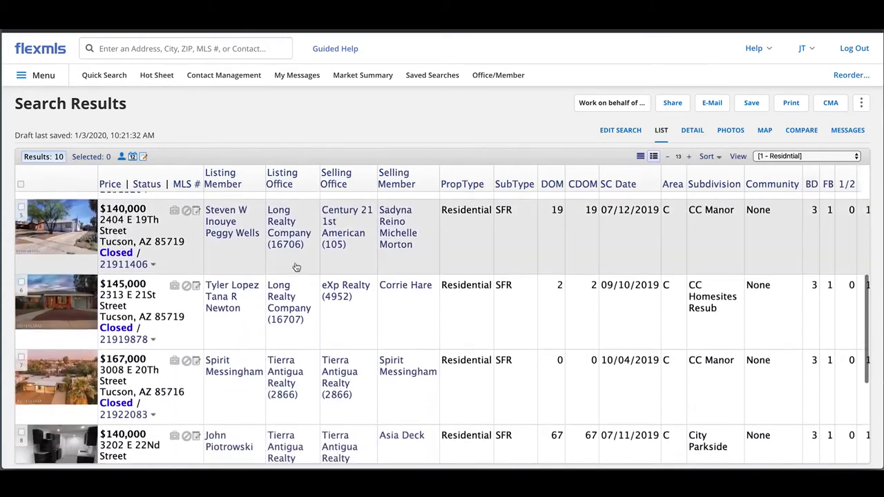
scroll(325, 273, up, 5)
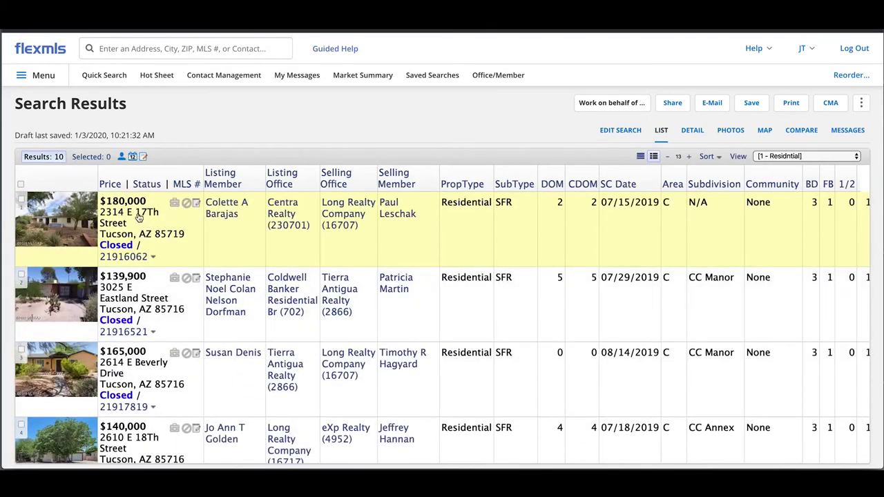
scroll(138, 297, down, 8)
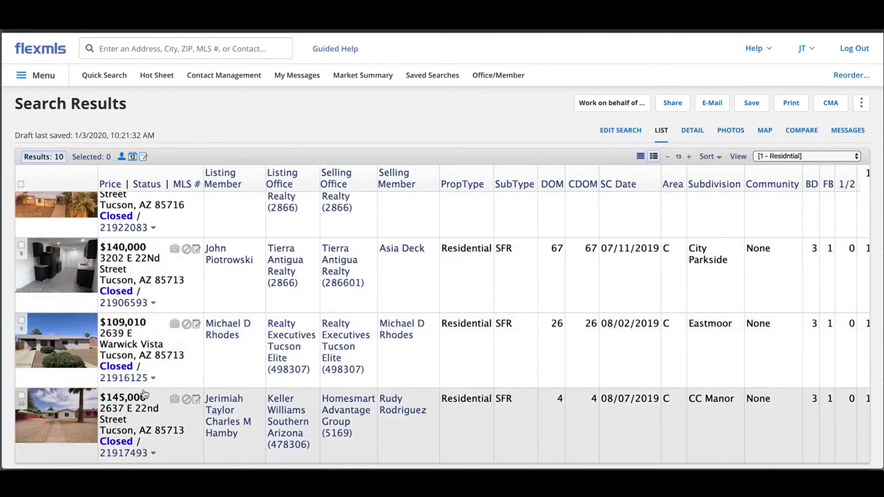
scroll(525, 318, right, 3)
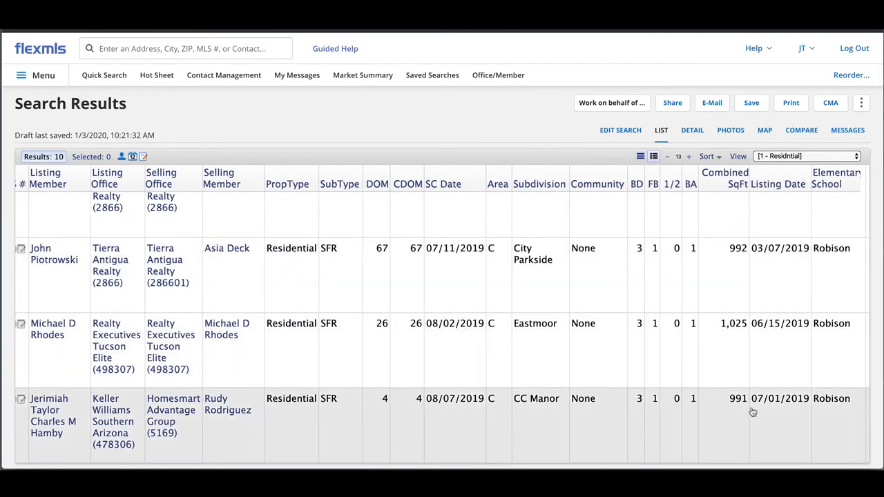
scroll(731, 416, up, 2)
scroll(731, 416, up, 6)
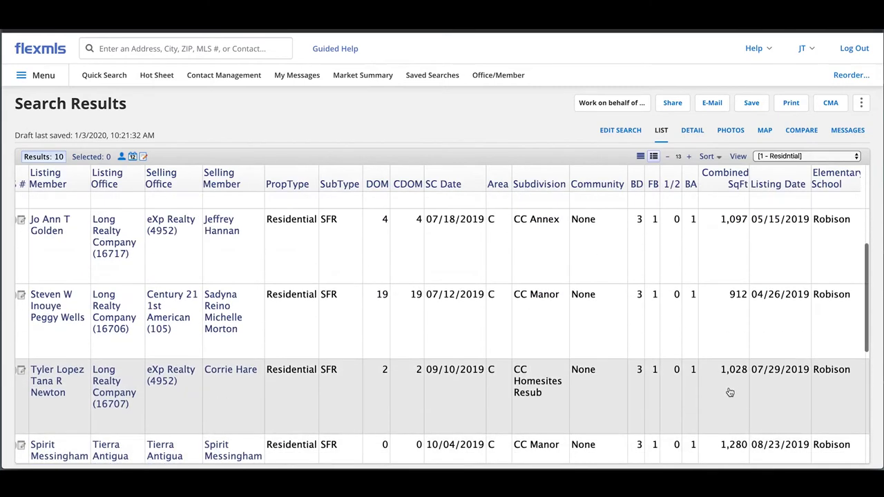
scroll(731, 390, up, 1)
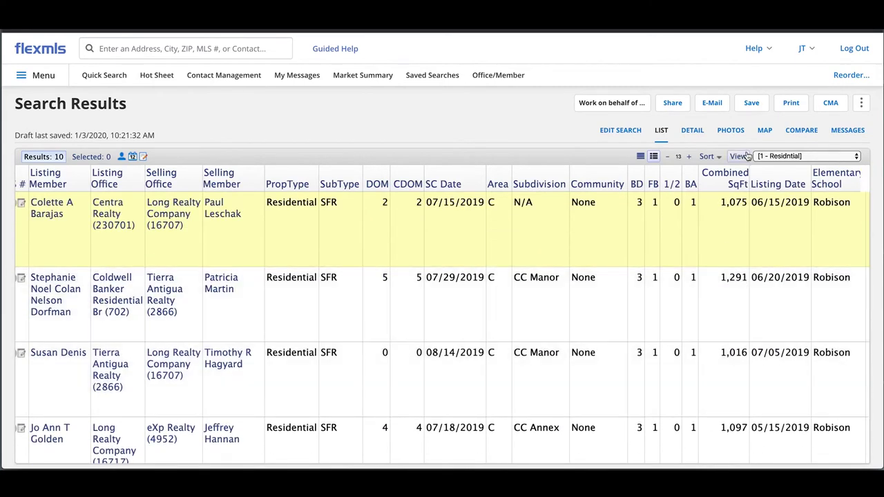
Add a Combined SqFt criterion capped at 1100 and list the 8 resulting comps.
click(618, 131)
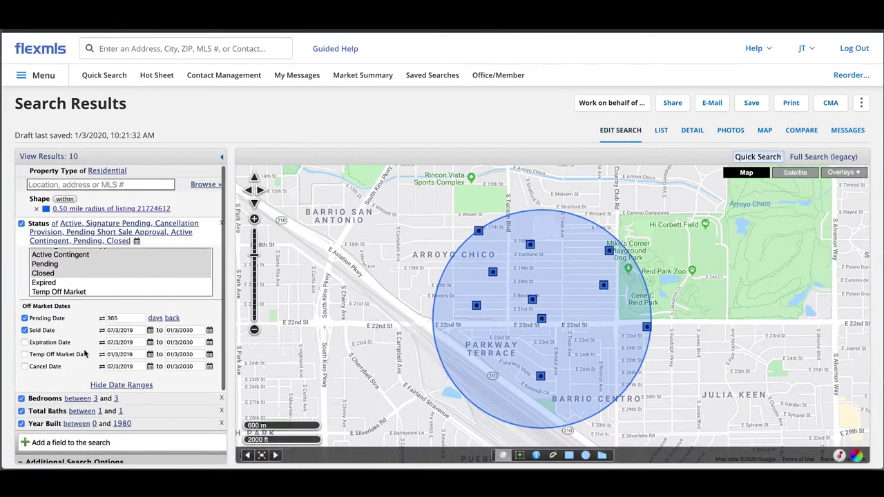
scroll(92, 390, down, 1)
scroll(92, 390, down, 1)
click(92, 373)
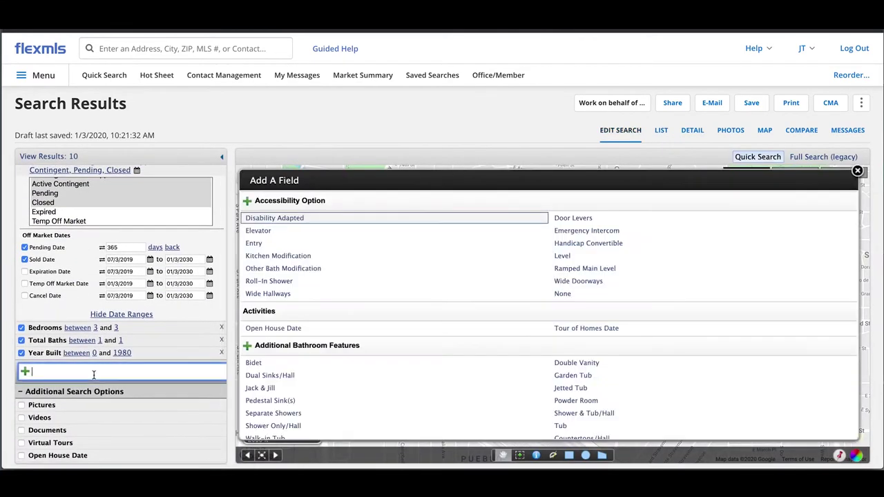
text(sq)
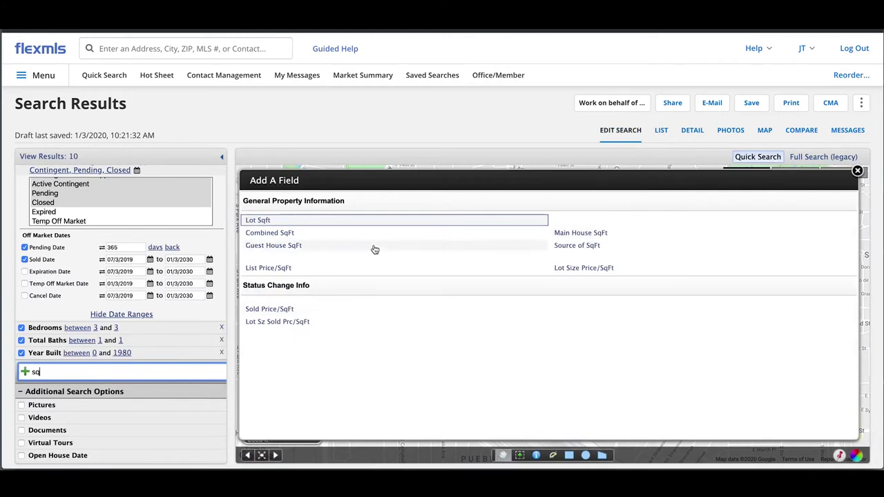
click(275, 234)
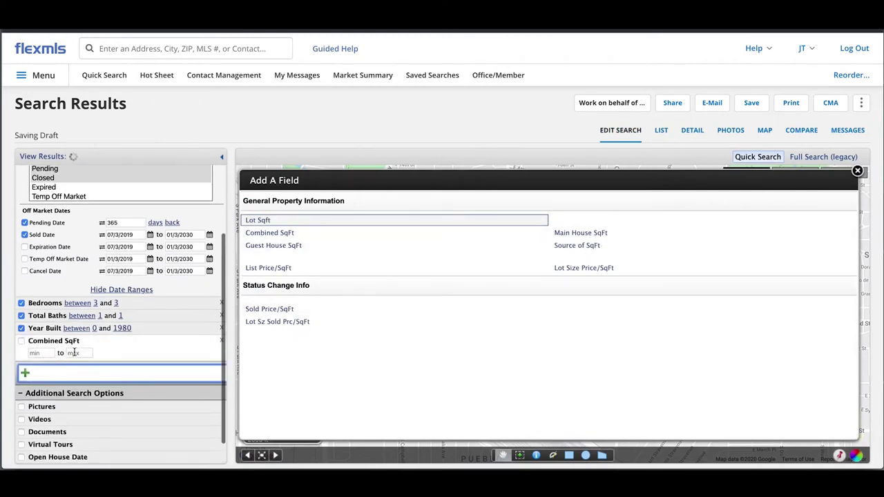
click(74, 353)
text(1100)
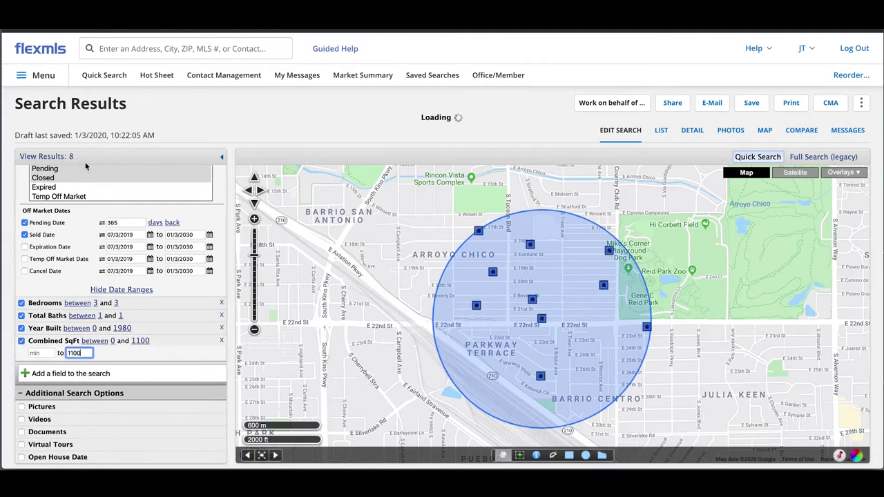
click(56, 156)
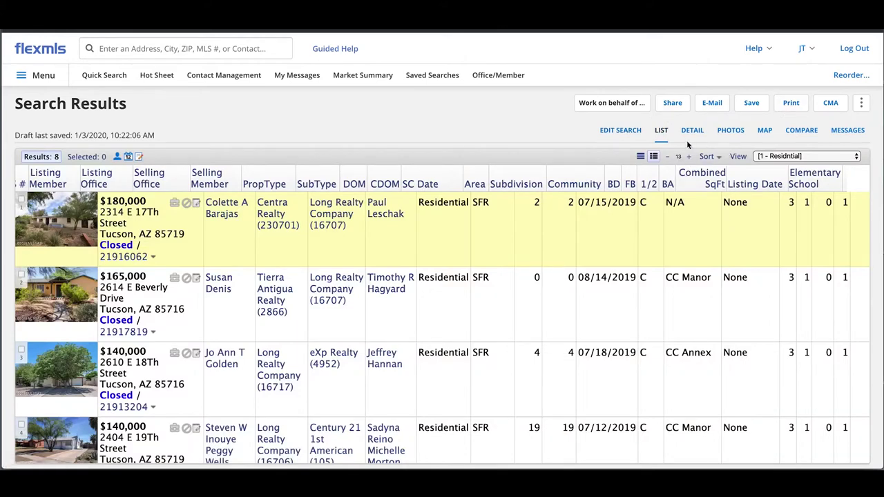
Generate the One-Line Residential CMA for the 8 closed comps, median $142,500, then close it.
click(832, 105)
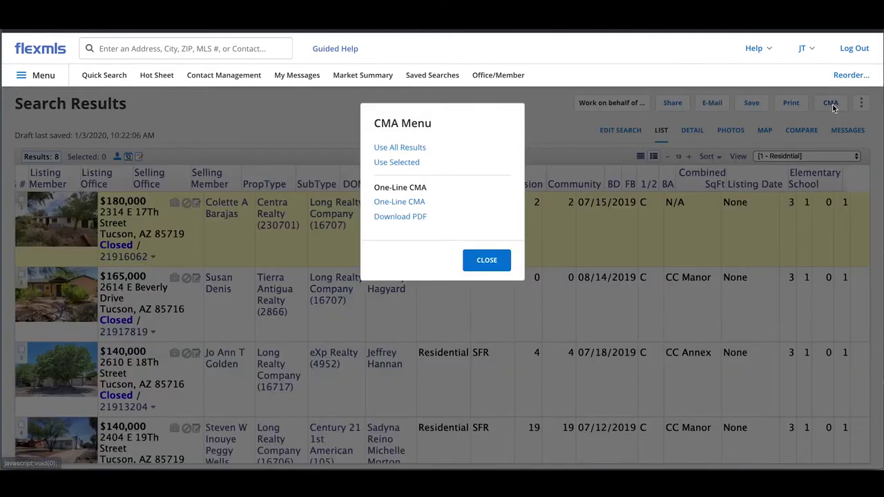
click(416, 209)
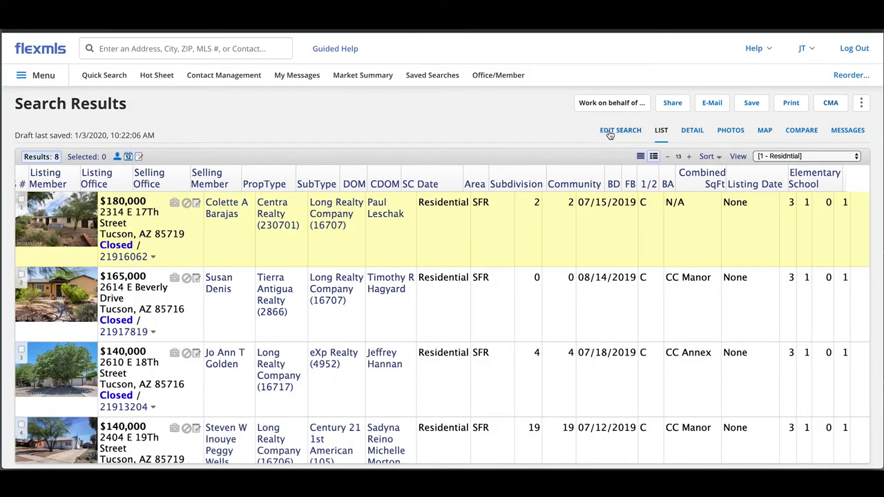
click(611, 130)
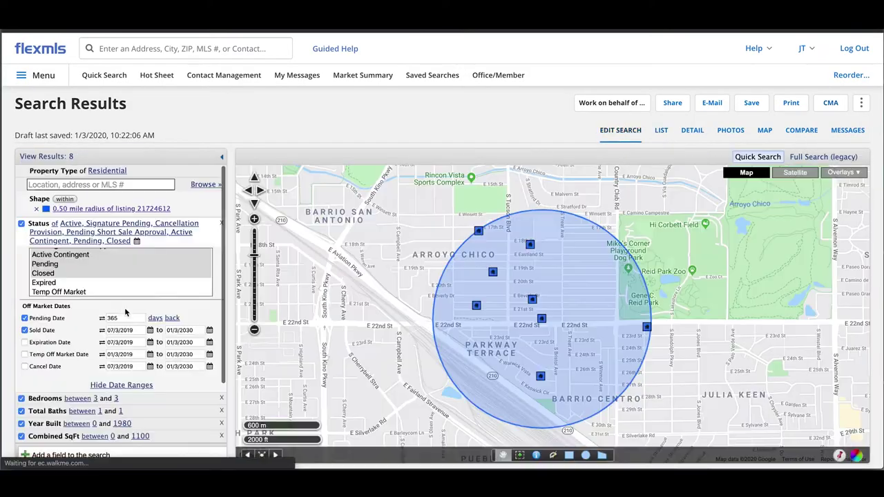
scroll(54, 280, up, 3)
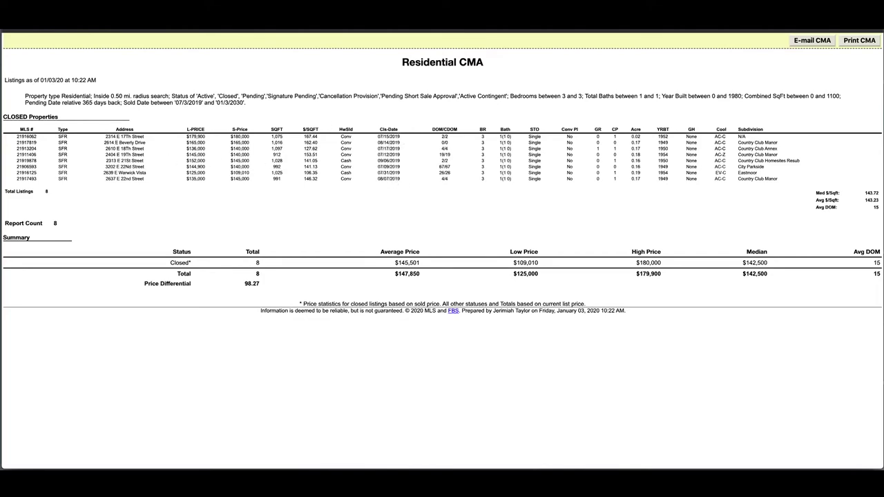
key(ctrl+w)
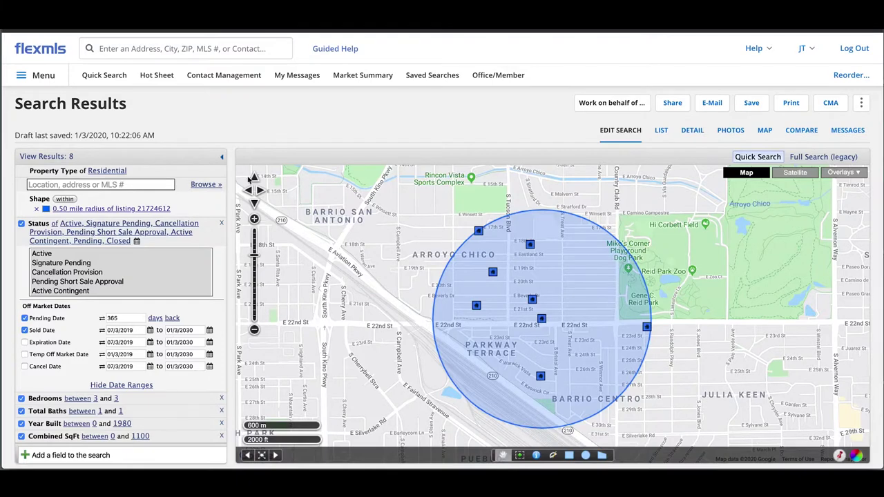
click(696, 132)
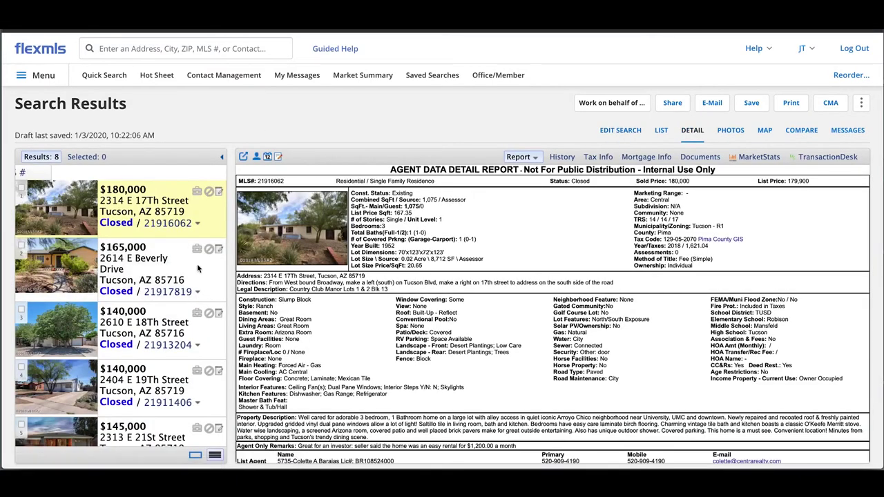
scroll(329, 273, down, 1)
scroll(331, 271, up, 1)
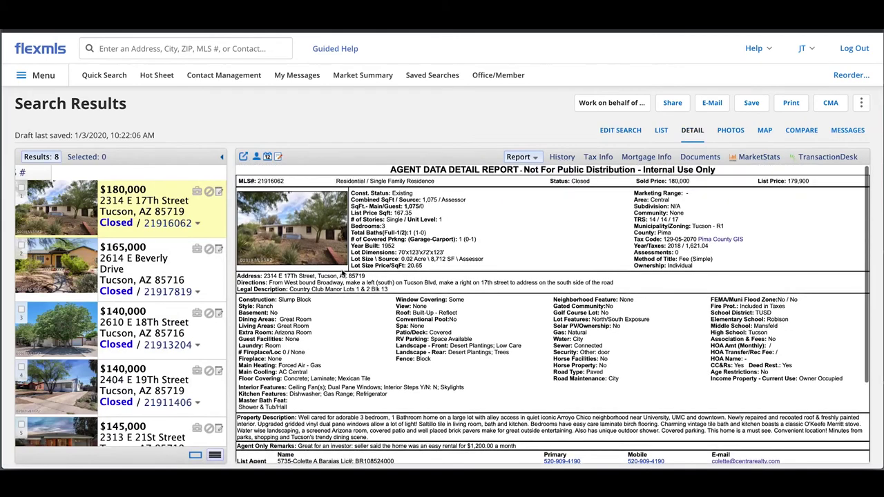
scroll(426, 256, down, 3)
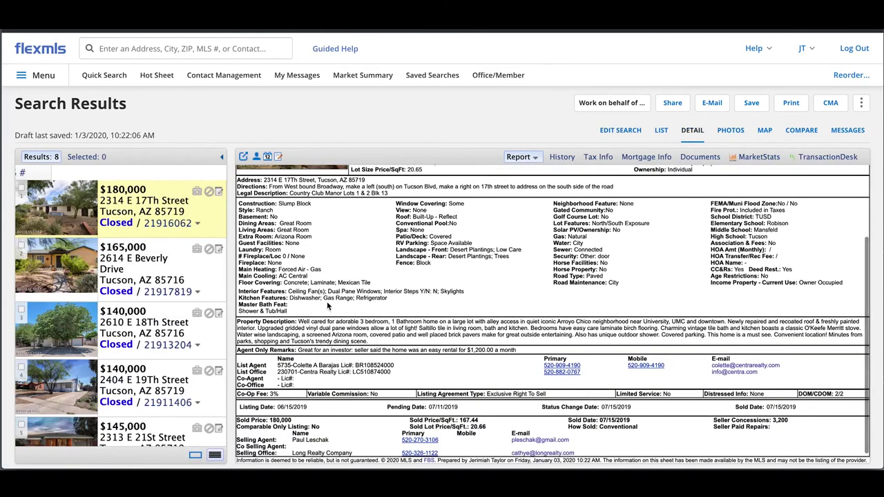
click(766, 130)
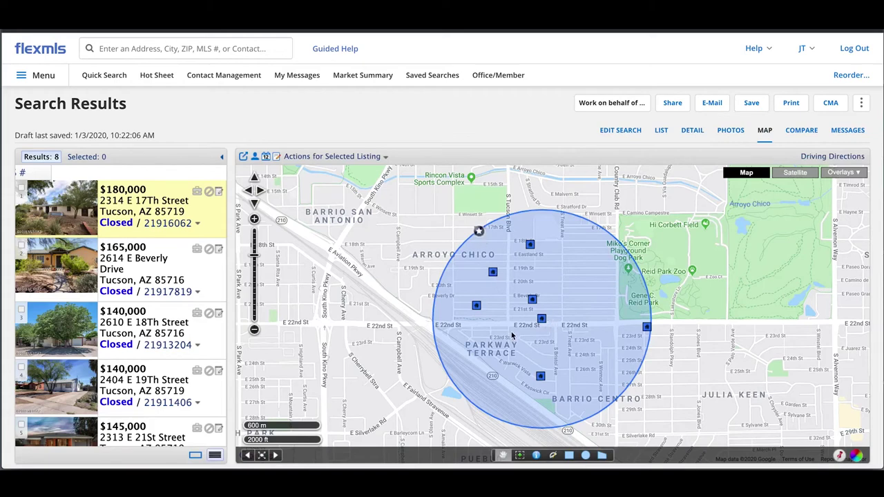
click(647, 328)
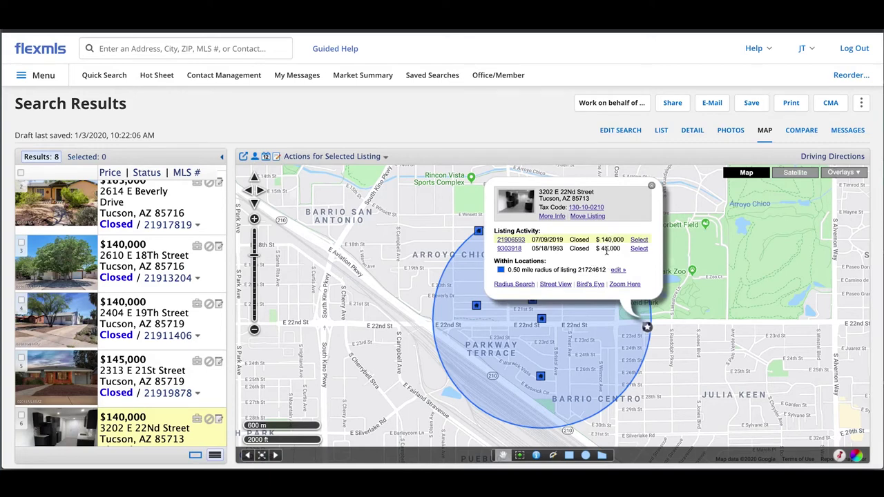
click(542, 377)
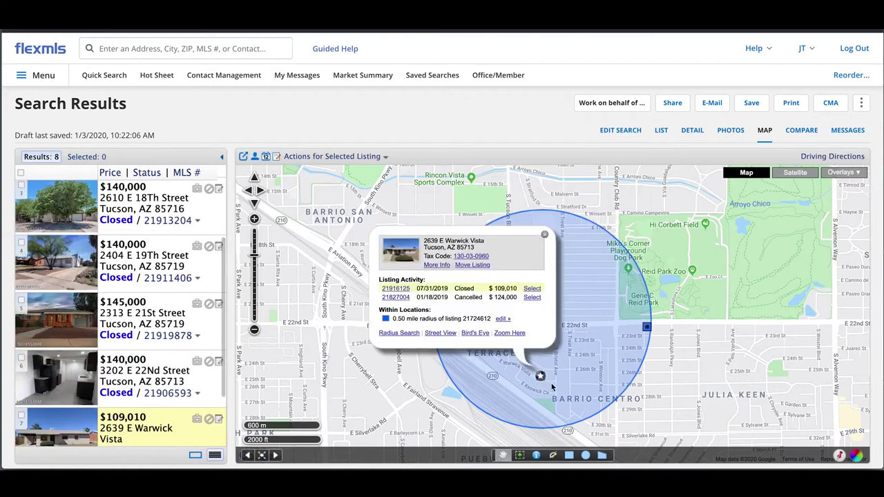
click(544, 235)
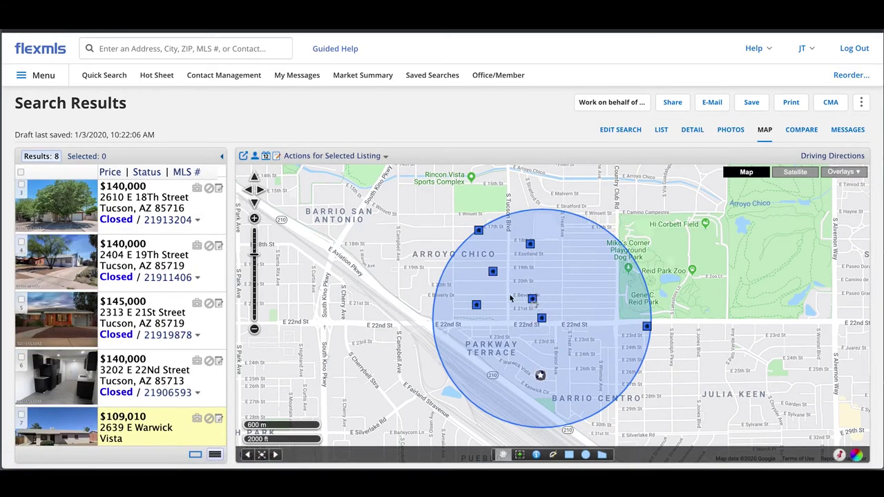
click(531, 299)
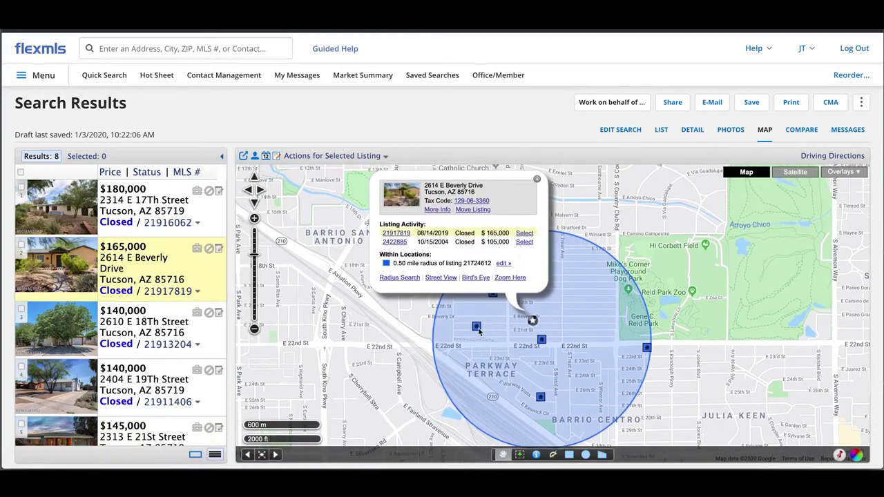
click(477, 328)
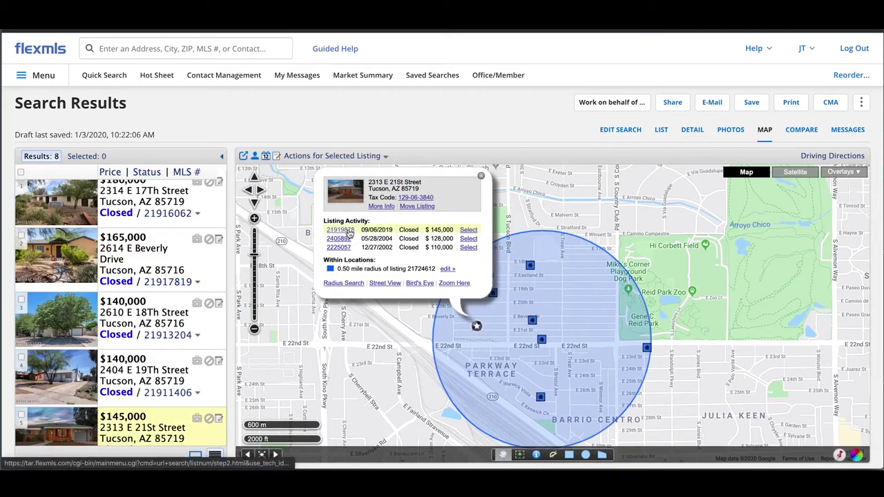
click(342, 230)
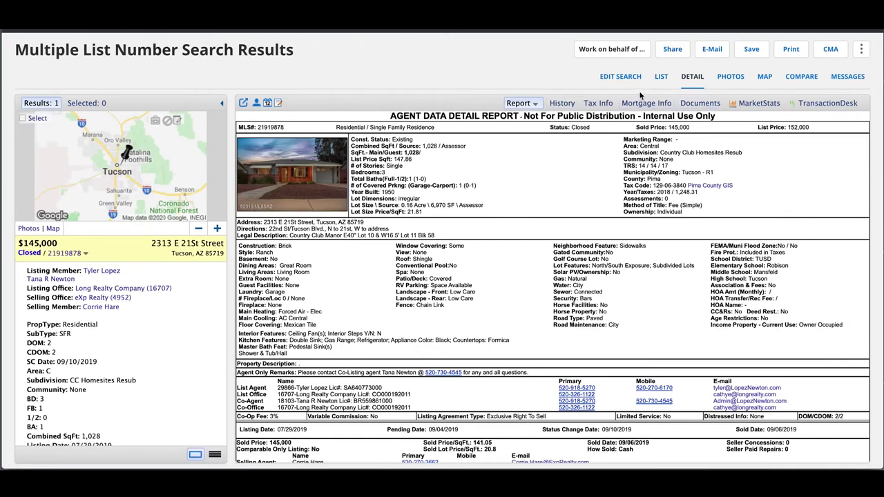
click(726, 78)
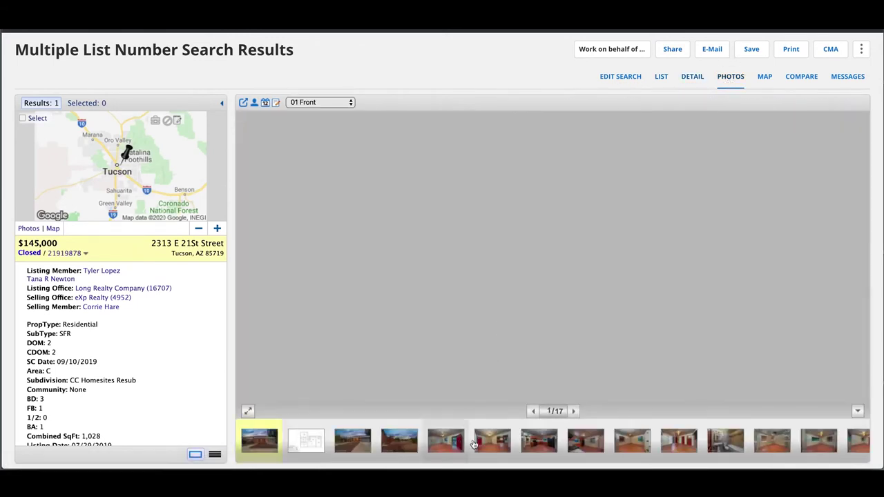
click(574, 411)
click(574, 410)
click(573, 411)
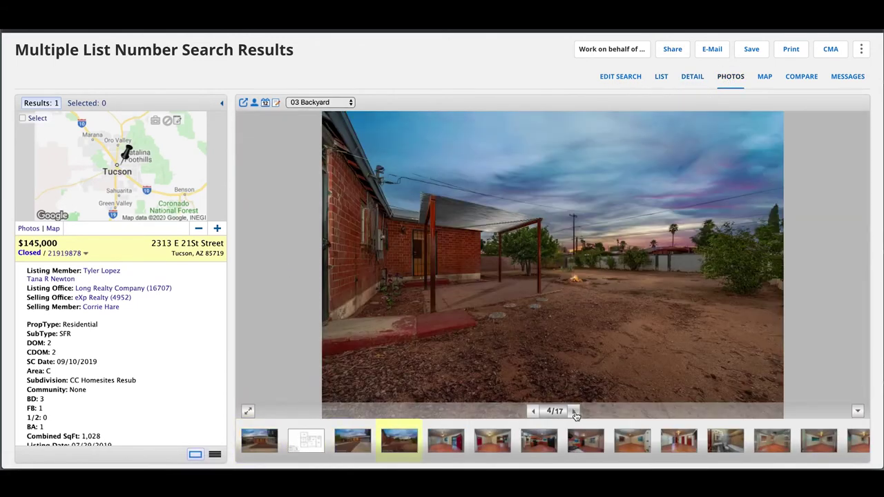
click(574, 411)
click(574, 411)
click(574, 411)
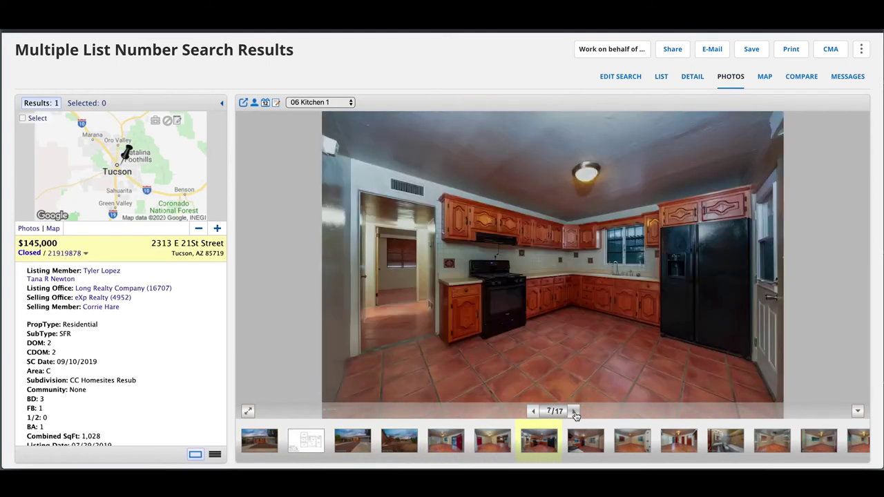
click(574, 411)
click(574, 411)
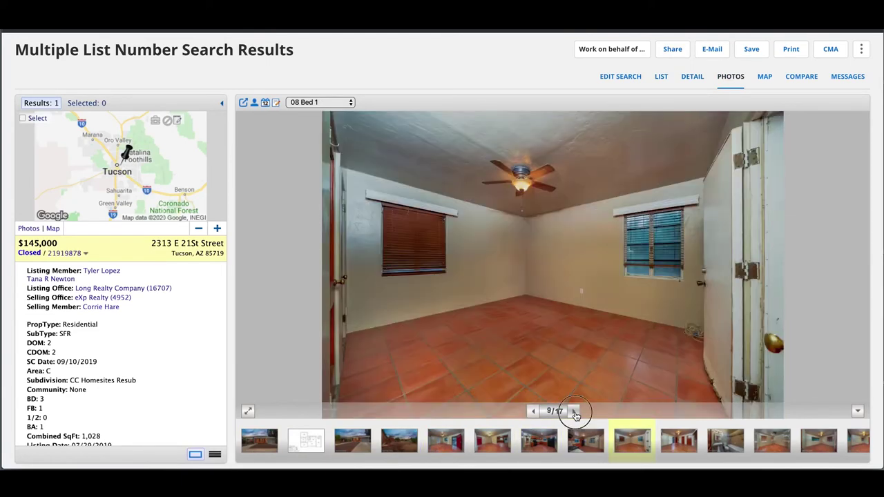
click(574, 411)
click(574, 411)
click(574, 411)
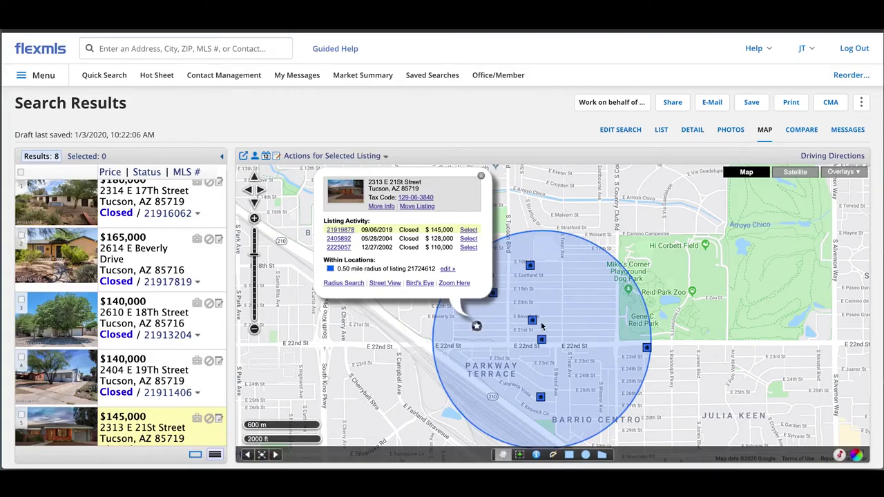
scroll(115, 293, up, 1)
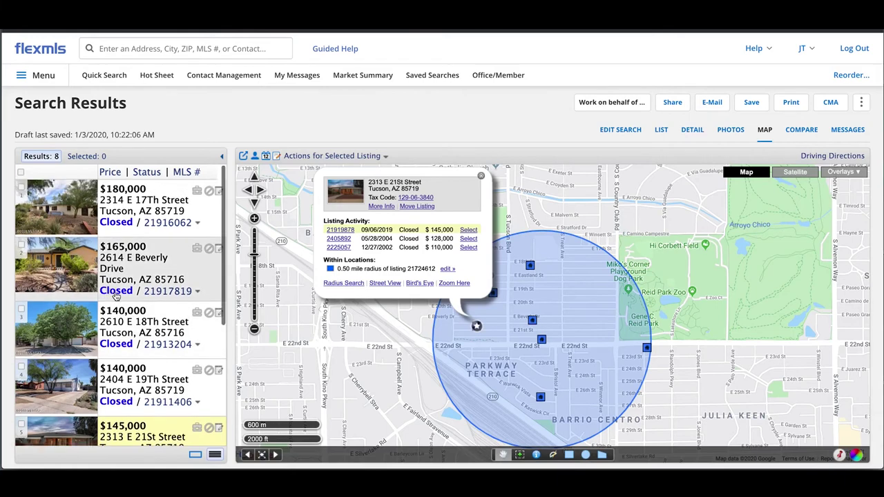
scroll(116, 295, down, 3)
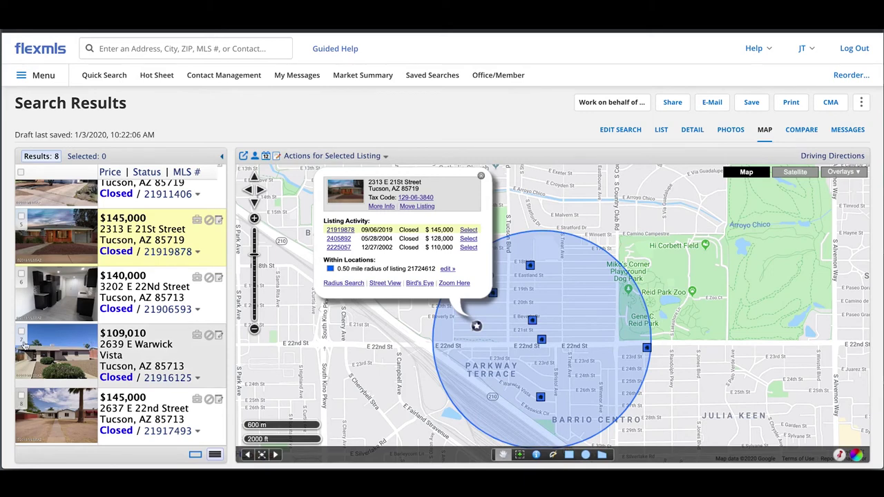
scroll(138, 345, up, 5)
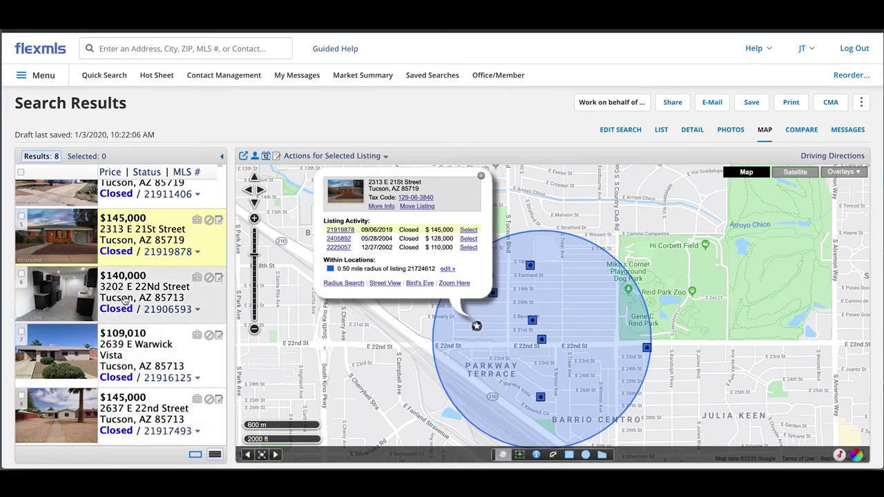
scroll(166, 323, up, 2)
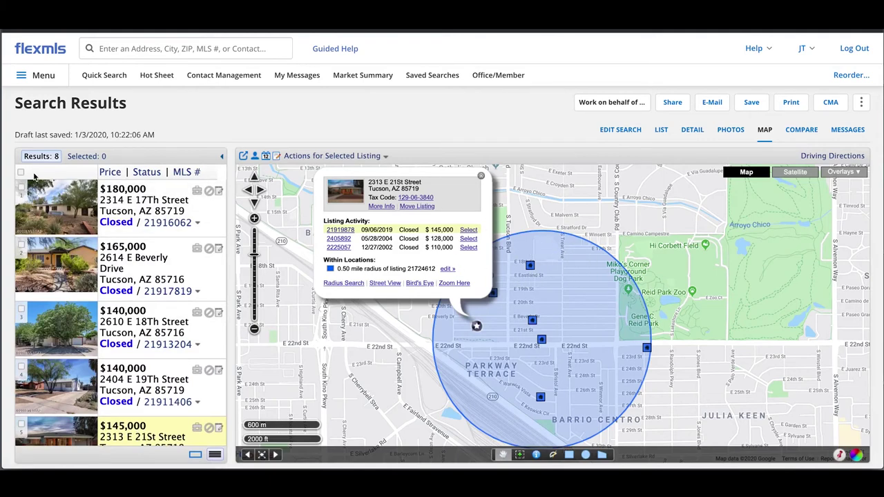
click(67, 206)
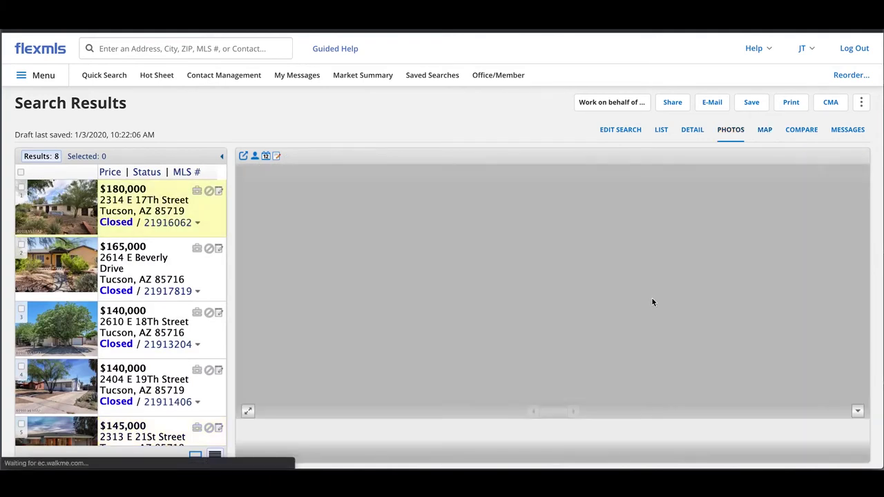
click(356, 442)
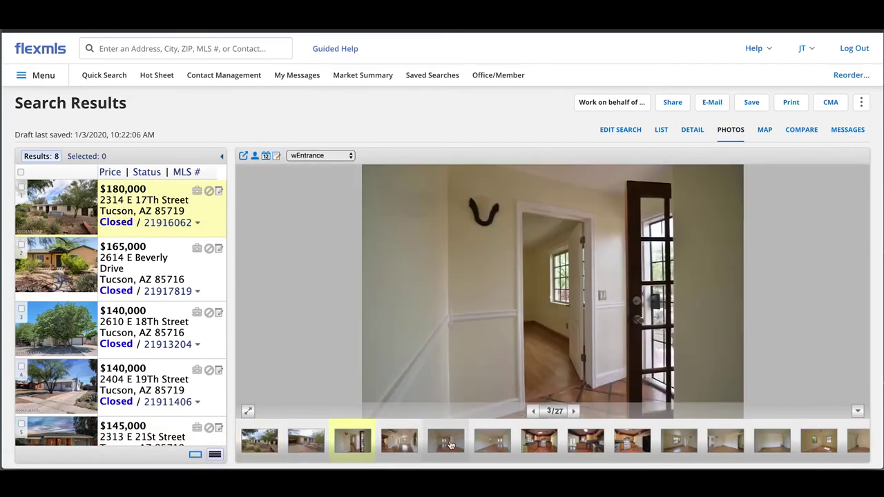
click(551, 443)
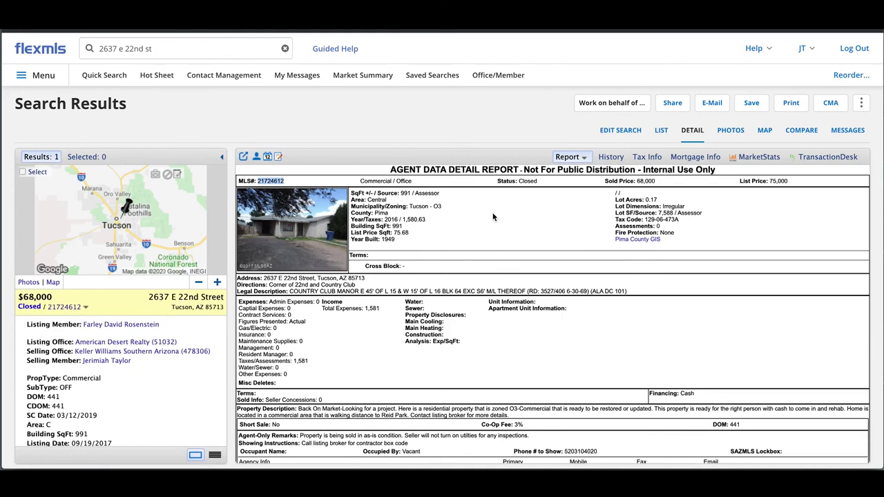
click(731, 131)
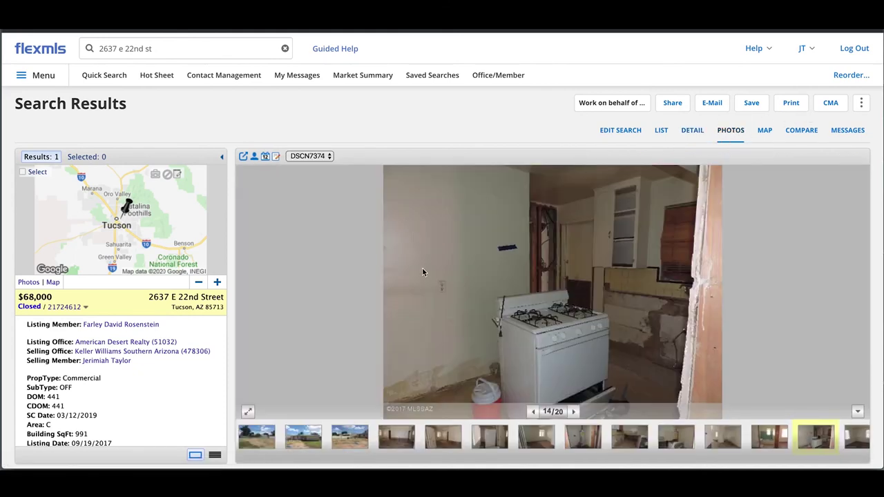
click(347, 441)
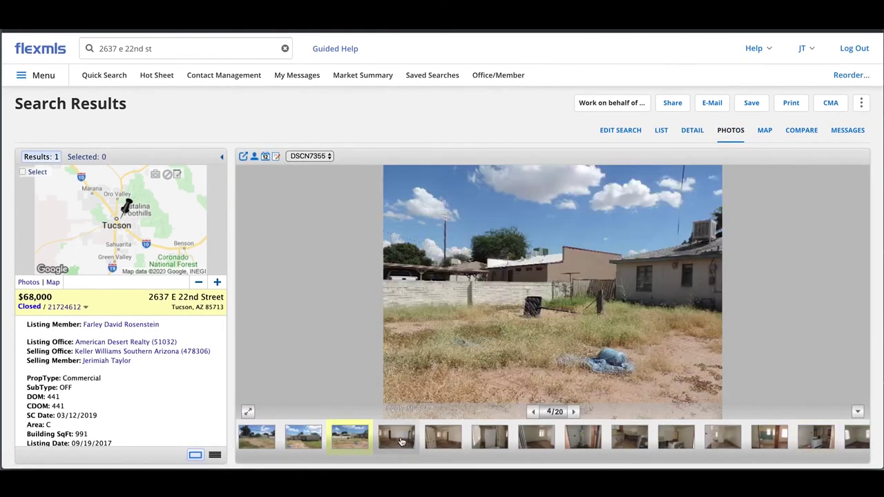
click(400, 442)
click(433, 441)
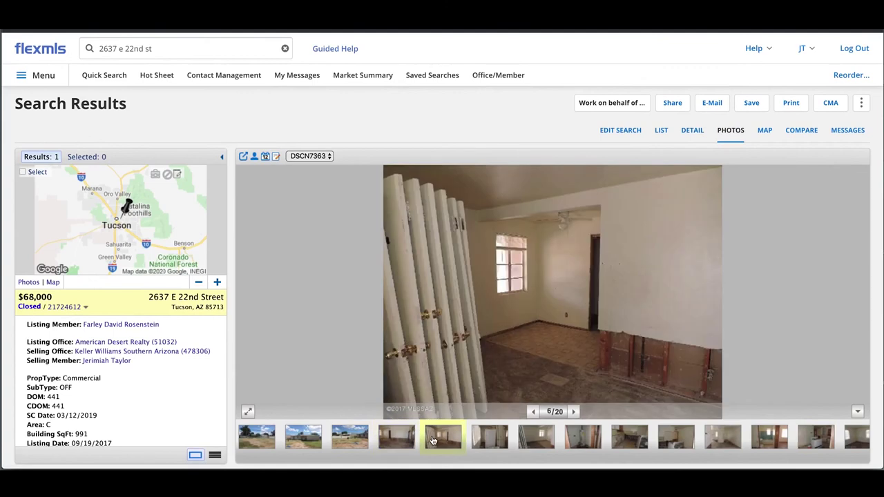
Step forward through the photos, past the water heater, to the bathroom at photo 13 of 20.
key(Right)
key(Right)
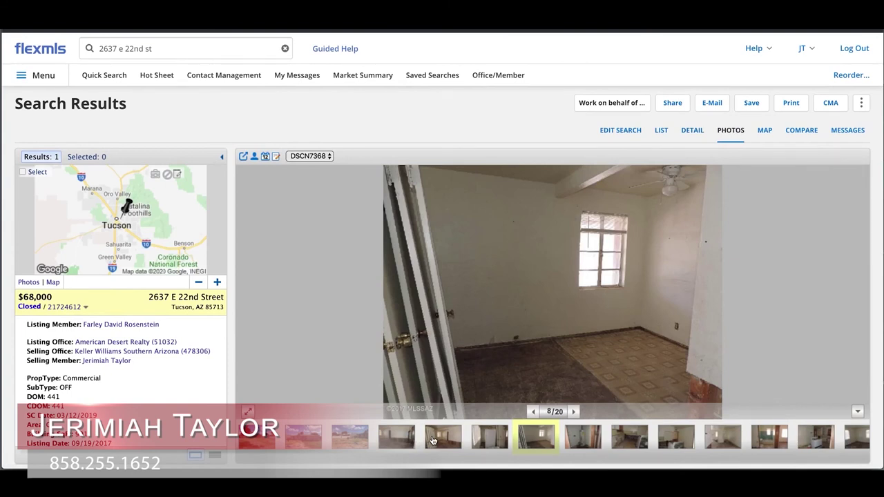
key(Right)
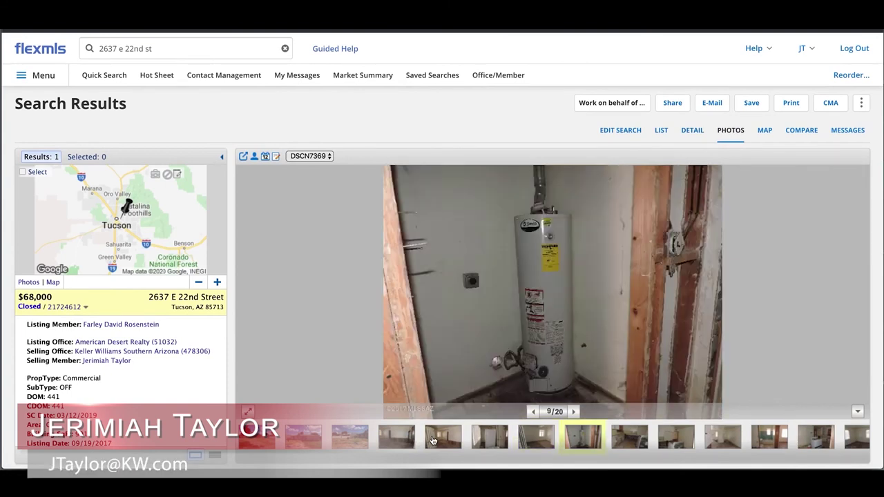
key(Right)
key(Right)
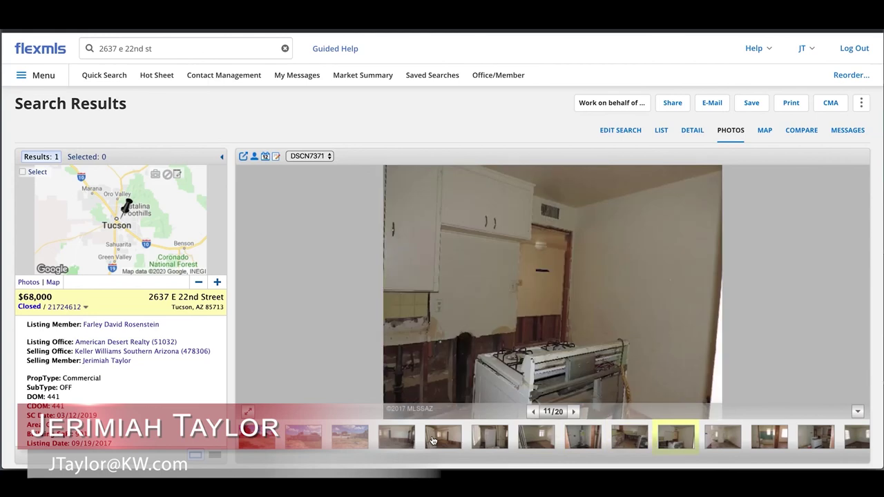
key(Right)
key(Right)
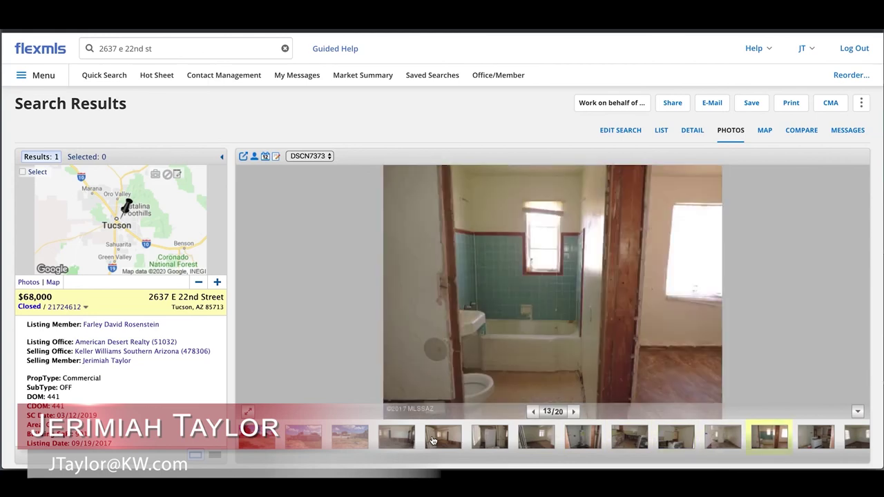
key(Right)
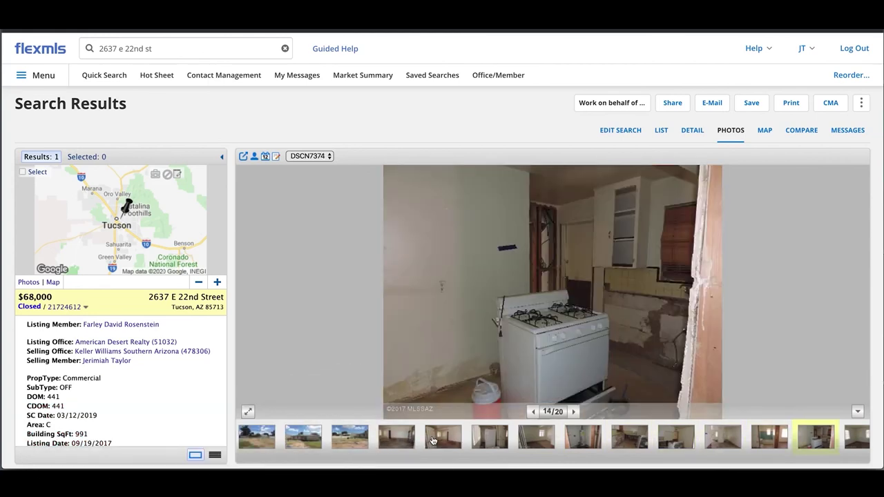